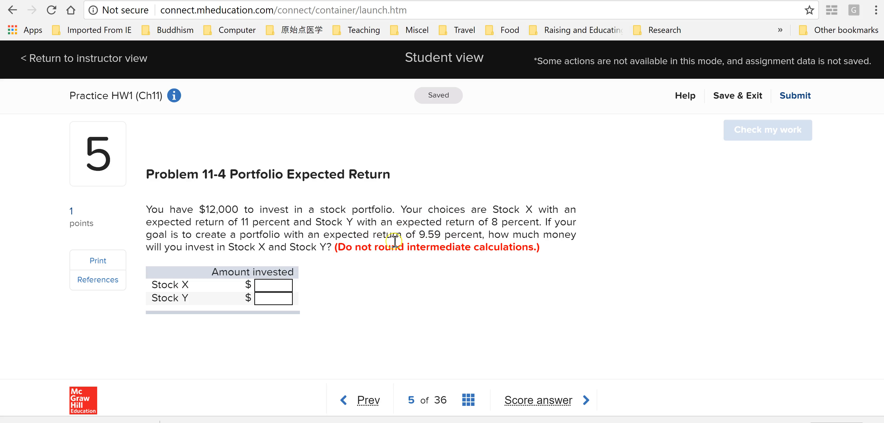
# Switch to the Practice HW1-Q5 Excel workbook and enter the stock headings X in B1 and Y in C1.
pyautogui.moveTo(563, 421)
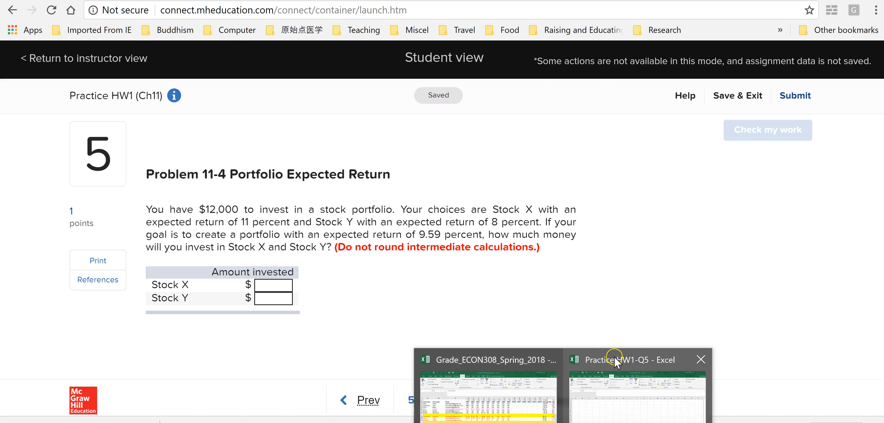
pyautogui.click(571, 362)
pyautogui.write('E')
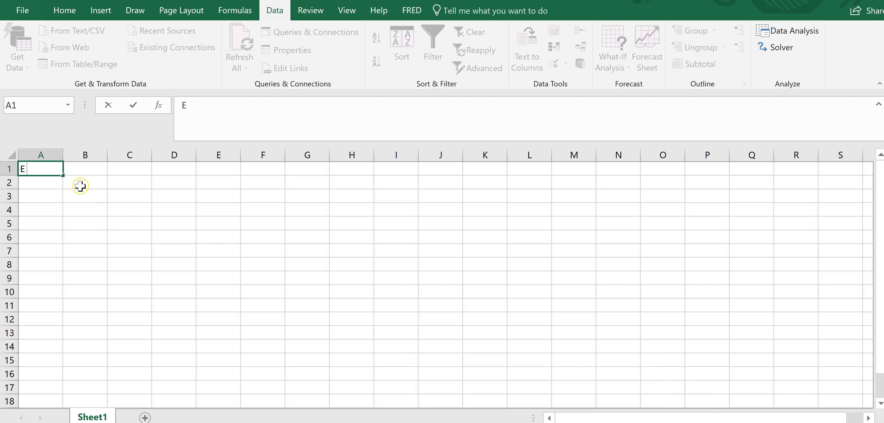
pyautogui.click(86, 170)
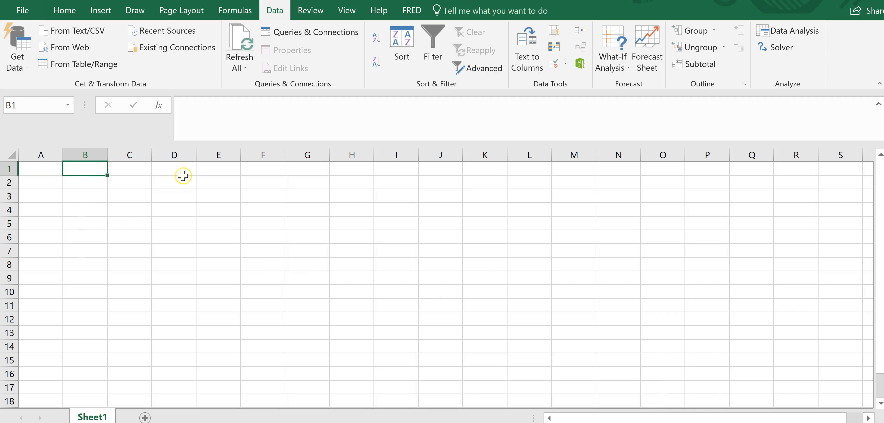
pyautogui.write('X')
pyautogui.press('Tab')
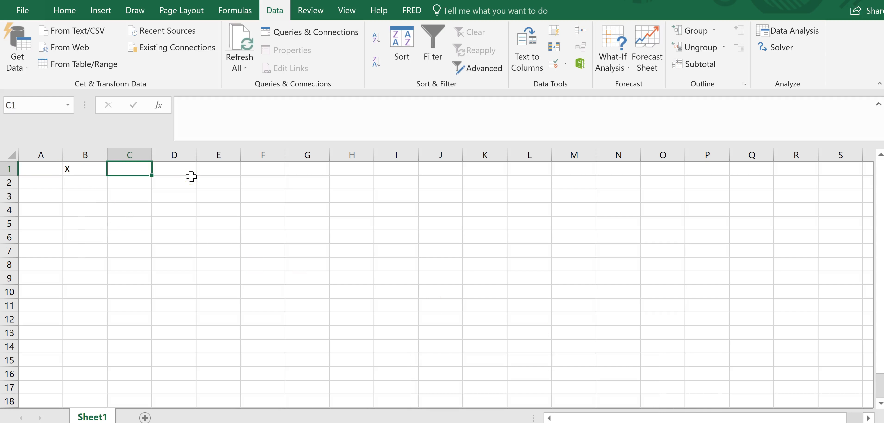
pyautogui.write('Y')
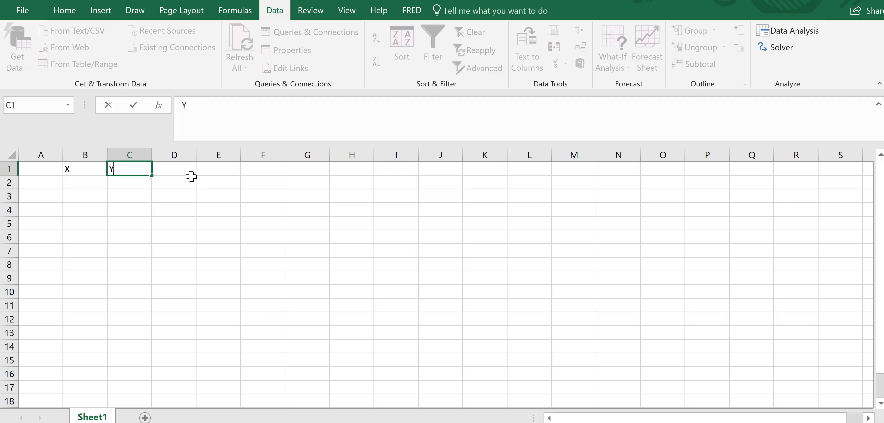
# Label cell A2 as E (R ) for the expected return row.
pyautogui.click(53, 183)
pyautogui.write('E')
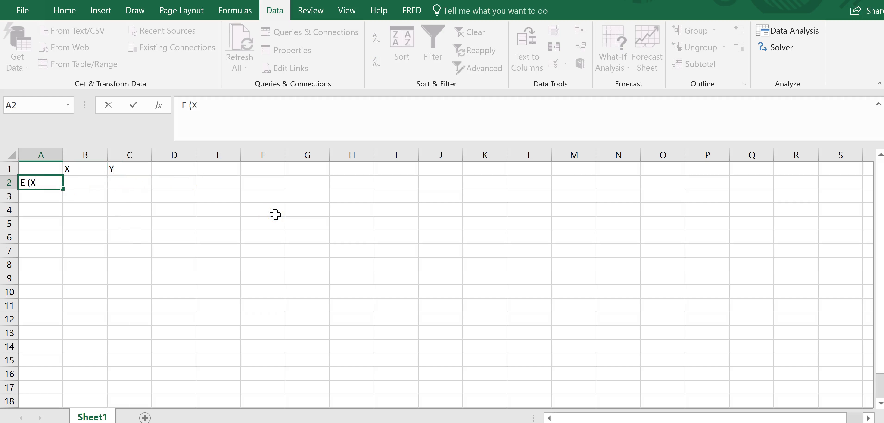
pyautogui.write(' (R')
# Consult the problem text and enter Stock X's expected return of 11% in B2.
pyautogui.click(87, 181)
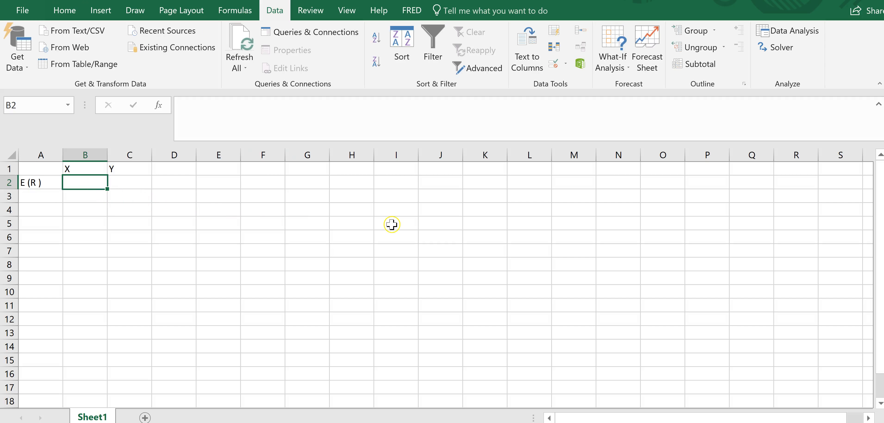
pyautogui.hotkey('alt', 'Tab')
pyautogui.hotkey('alt', 'Tab')
pyautogui.write('%')
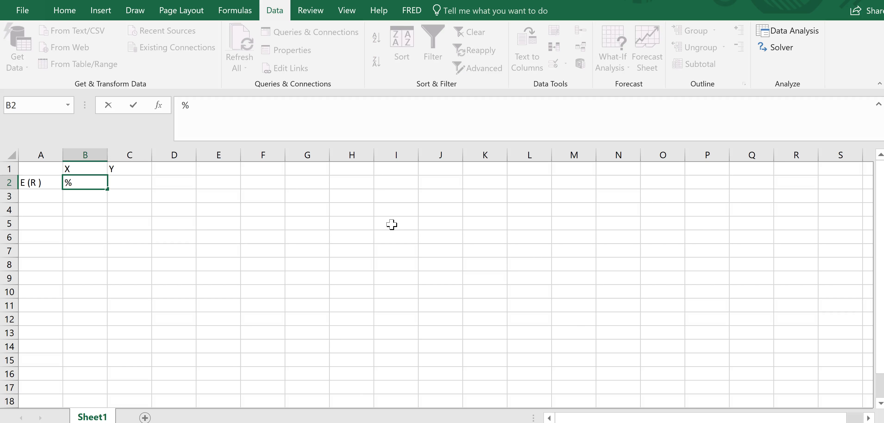
pyautogui.hotkey('alt', 'Tab')
pyautogui.hotkey('alt', 'Tab')
pyautogui.write('11')
pyautogui.press('Return')
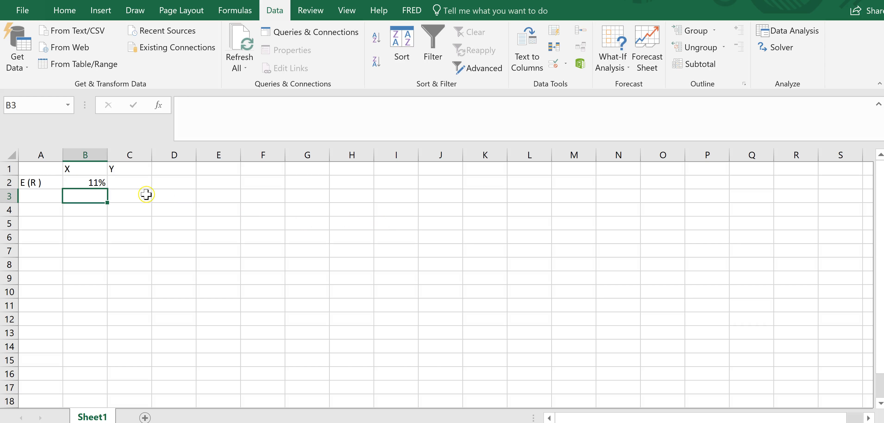
# Consult the problem text and enter Stock Y's expected return of 8% in C2.
pyautogui.click(137, 185)
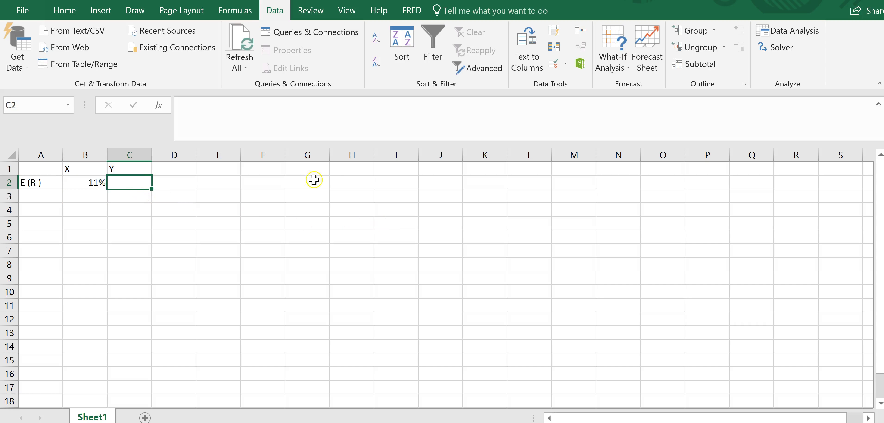
pyautogui.hotkey('alt', 'Tab')
pyautogui.hotkey('alt', 'Tab')
pyautogui.hotkey('alt', 'Tab')
pyautogui.hotkey('alt', 'Tab')
pyautogui.write('8')
pyautogui.press('Return')
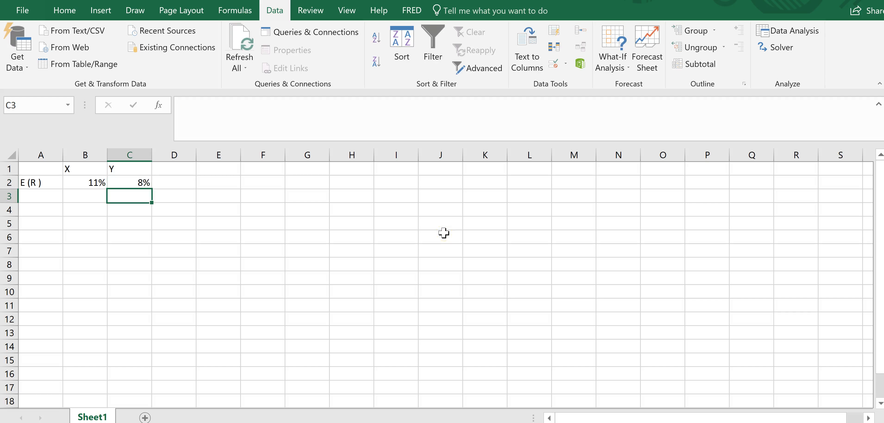
# Label cell A3 as Weight (%) for the portfolio weight row.
pyautogui.click(48, 197)
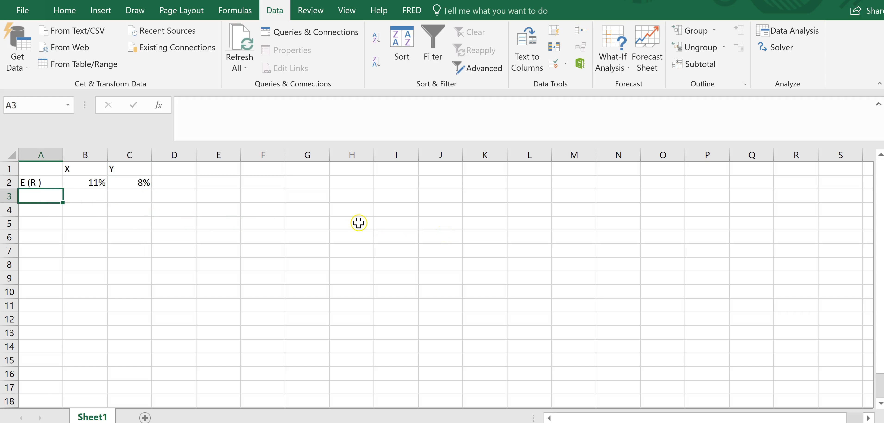
pyautogui.write('Weight')
pyautogui.press('Return')
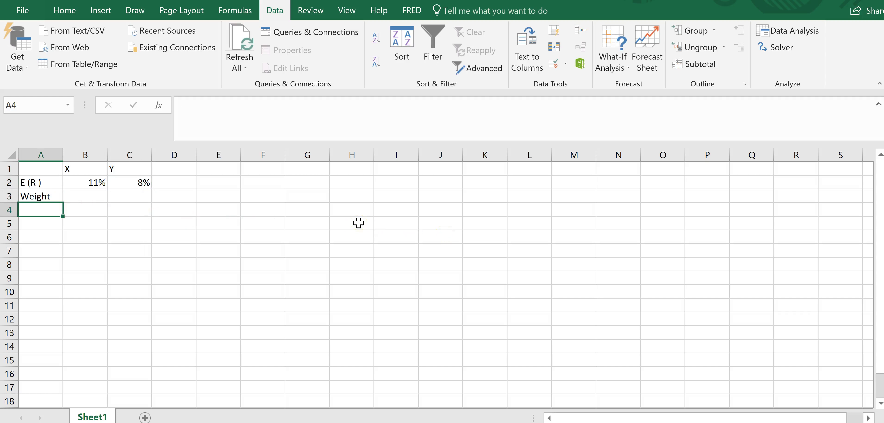
pyautogui.click(57, 197)
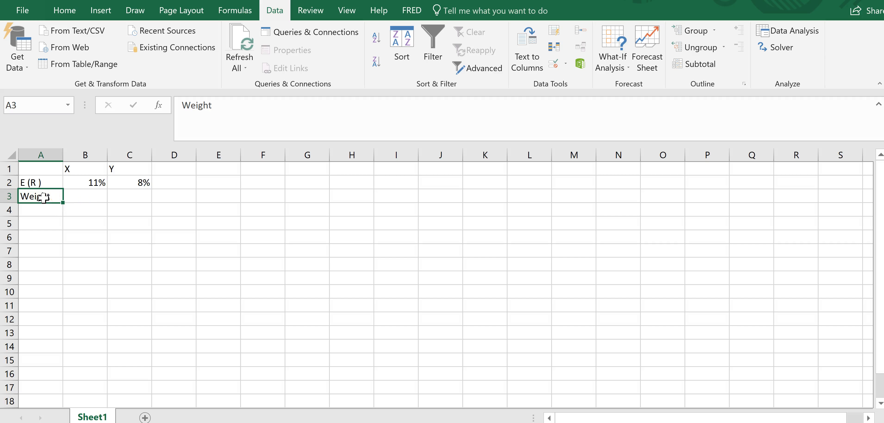
pyautogui.click(265, 108)
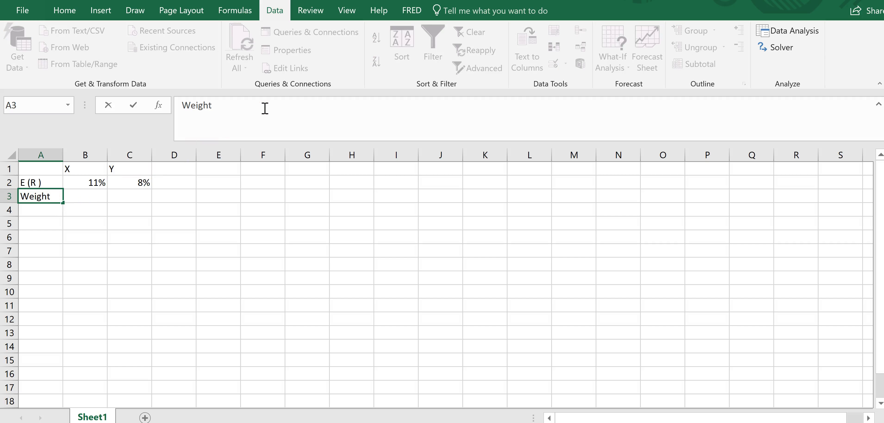
pyautogui.write('(%)')
pyautogui.press('Return')
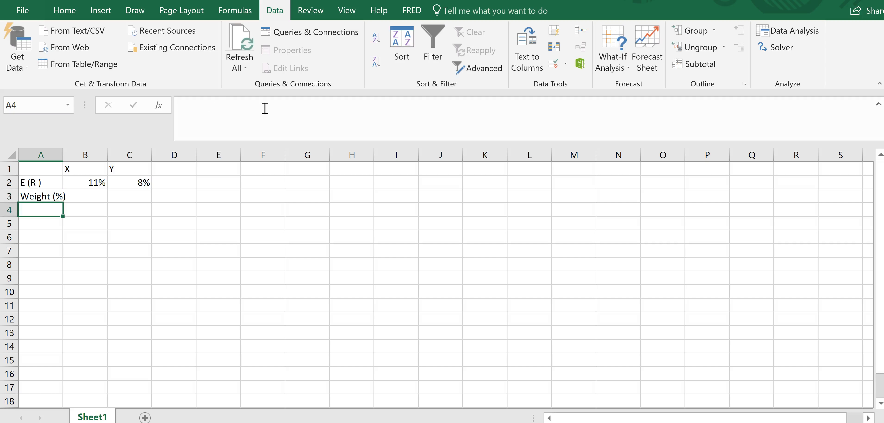
# Review the portfolio problem in the browser, and enter a trial weight of 20% for Stock X in B3.
pyautogui.hotkey('alt', 'Tab')
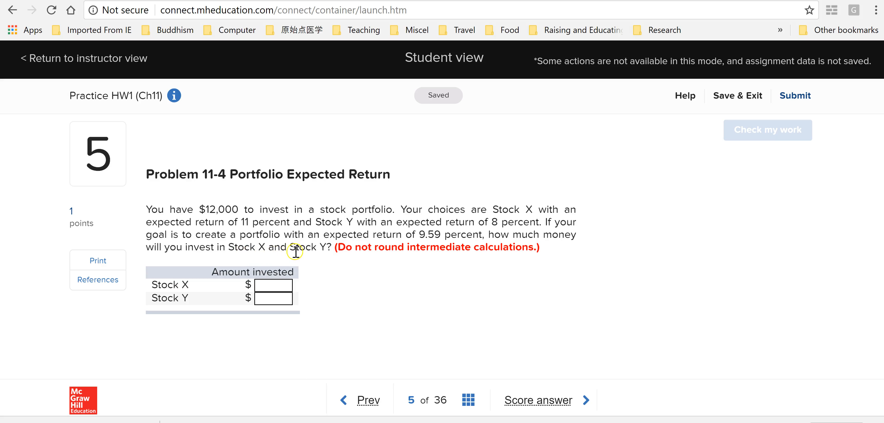
pyautogui.hotkey('alt', 'Tab')
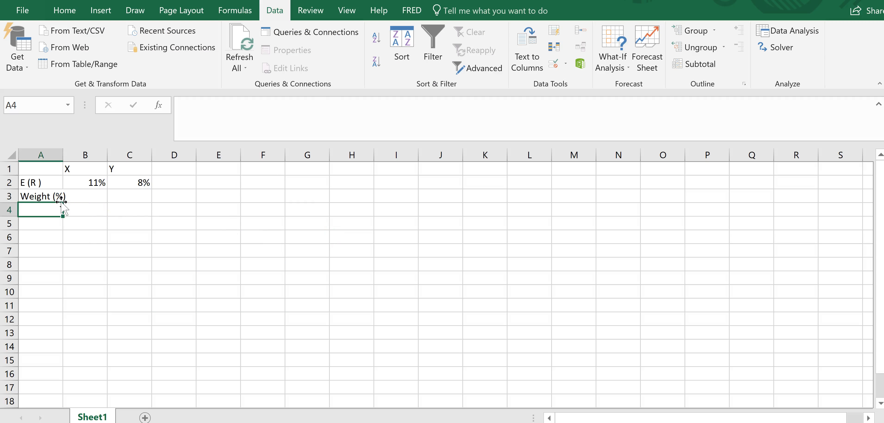
pyautogui.hotkey('alt', 'Tab')
pyautogui.hotkey('alt', 'Tab')
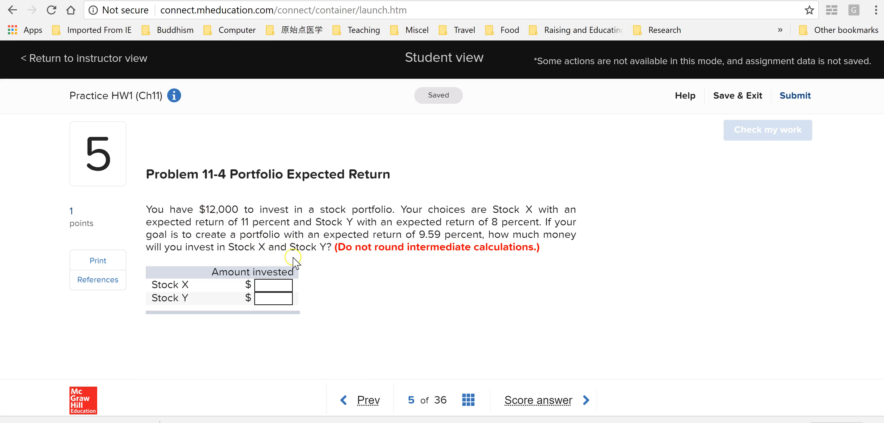
pyautogui.hotkey('alt', 'Tab')
pyautogui.click(94, 197)
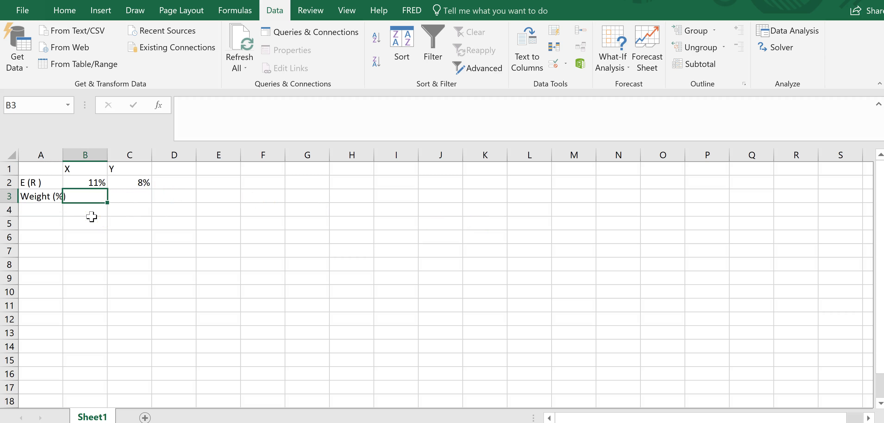
pyautogui.write('20')
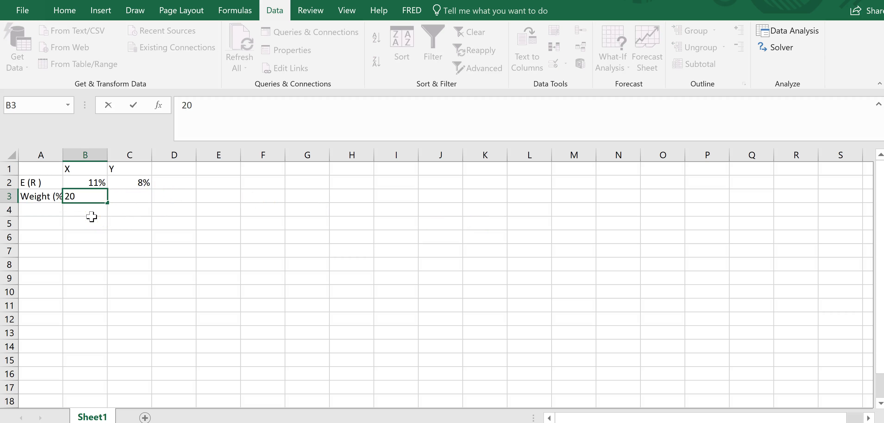
pyautogui.write('%')
pyautogui.press('Return')
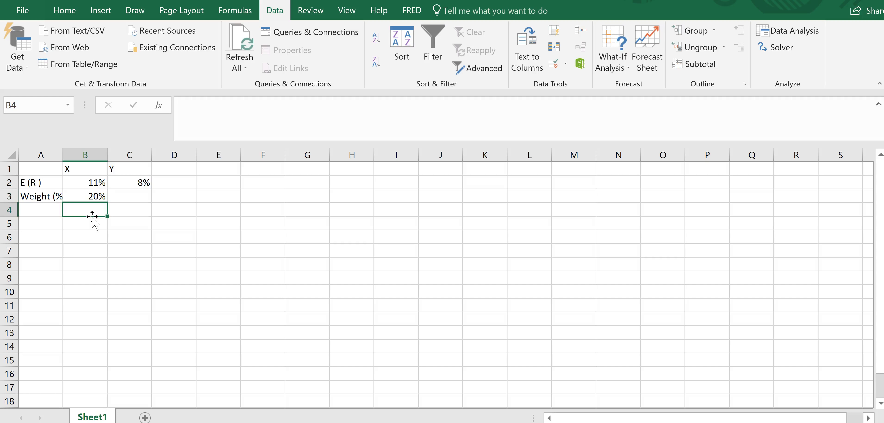
# Label cell A4 as Port return for the portfolio return row.
pyautogui.click(136, 195)
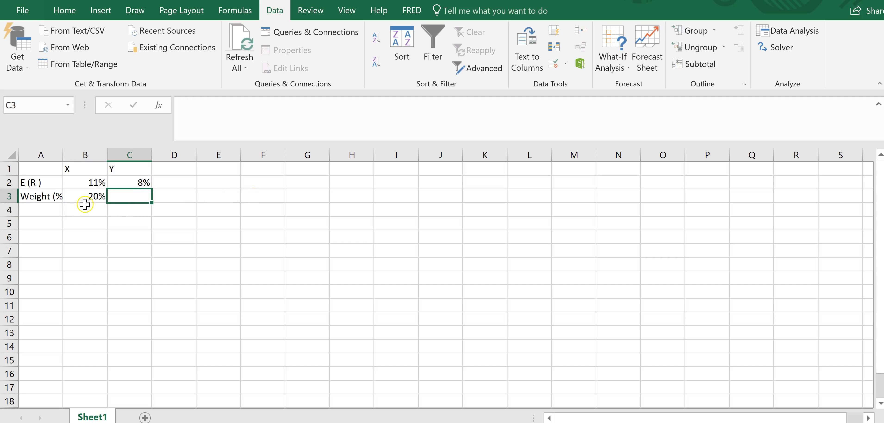
pyautogui.click(91, 199)
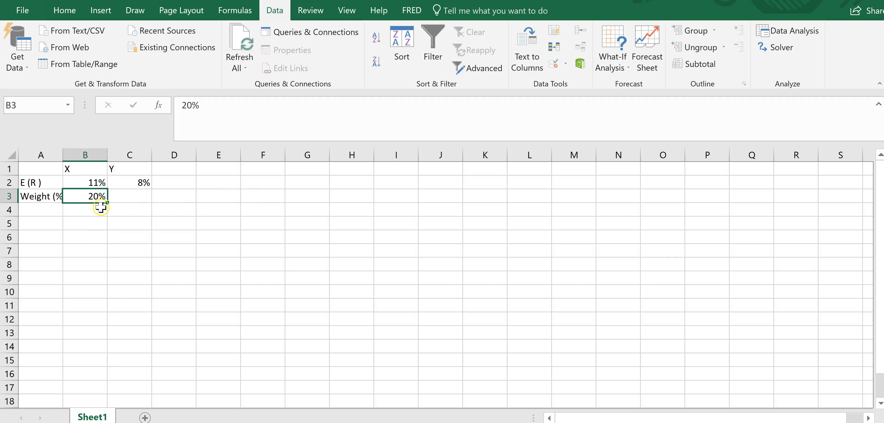
pyautogui.click(60, 214)
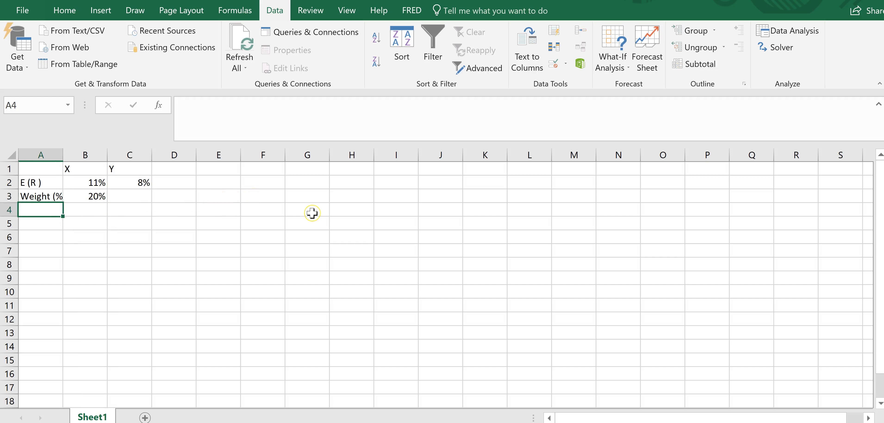
pyautogui.write('Port')
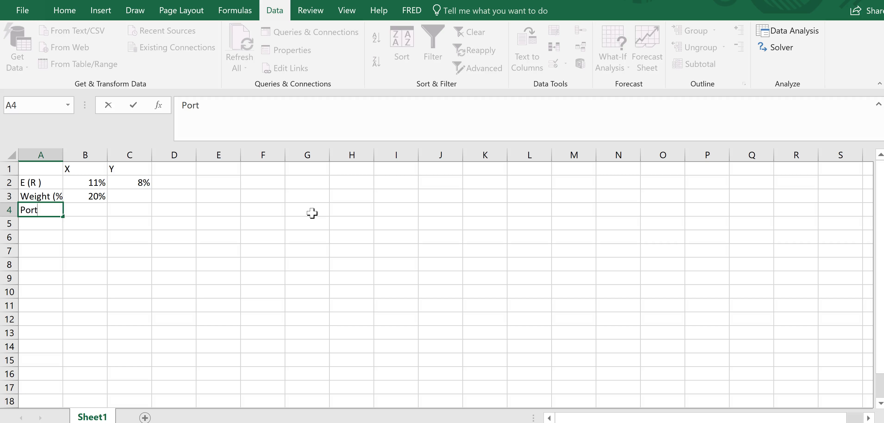
pyautogui.write(' return')
pyautogui.press('Return')
# Try auto-fitting all column widths to their contents and undo it.
pyautogui.click(12, 158)
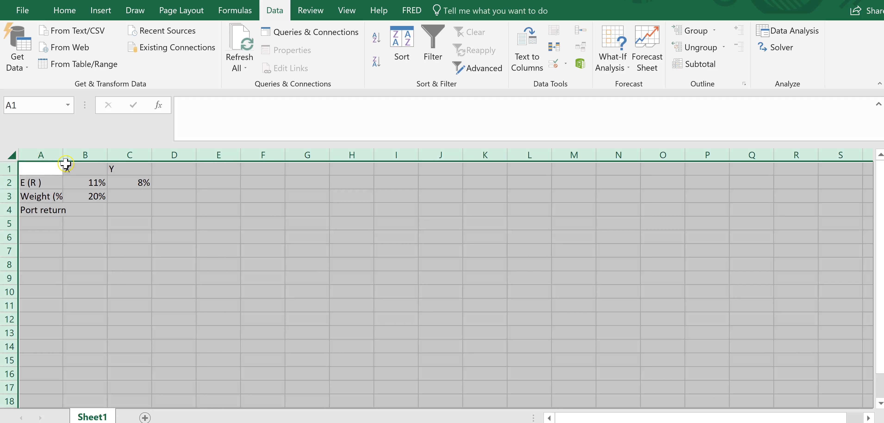
pyautogui.doubleClick(63, 155)
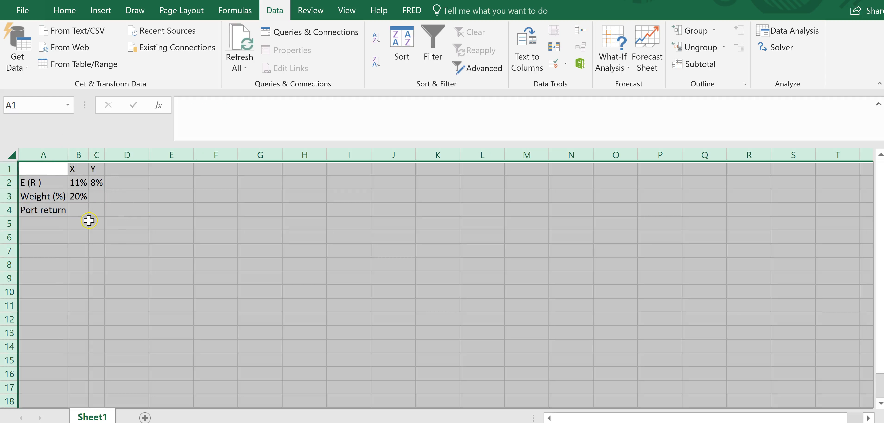
pyautogui.click(74, 210)
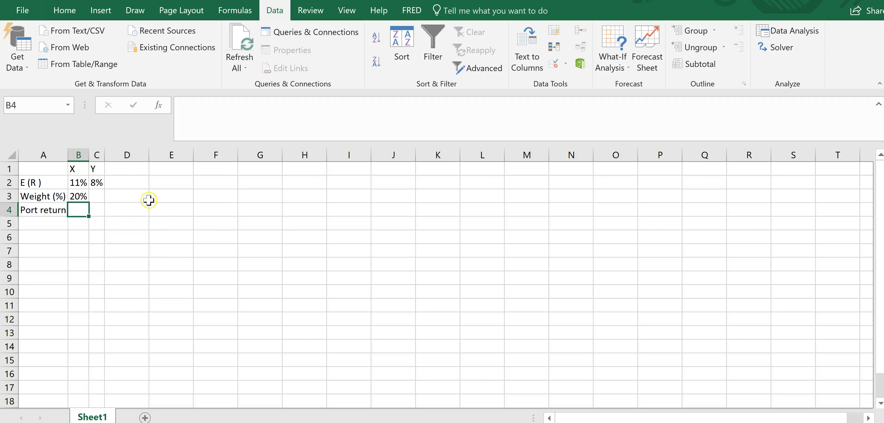
pyautogui.hotkey('ctrl', 'z')
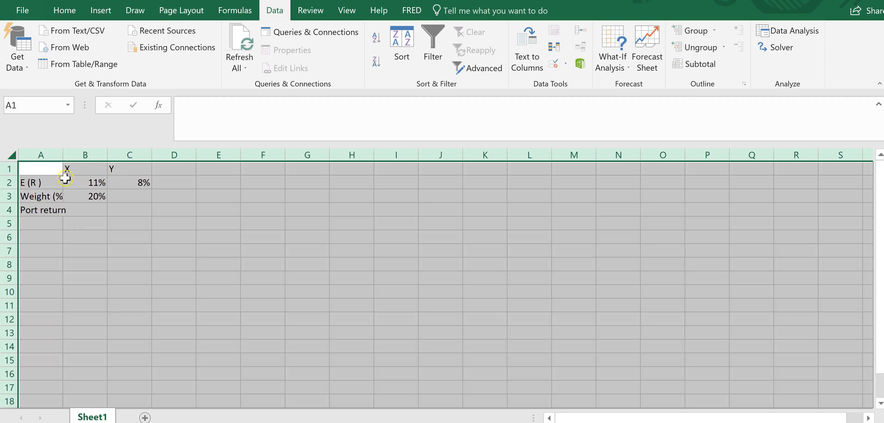
# Widen all columns of the sheet equally so the row labels in column A fit, and clear the whole-sheet selection.
pyautogui.moveTo(63, 154); pyautogui.dragTo(91, 155)
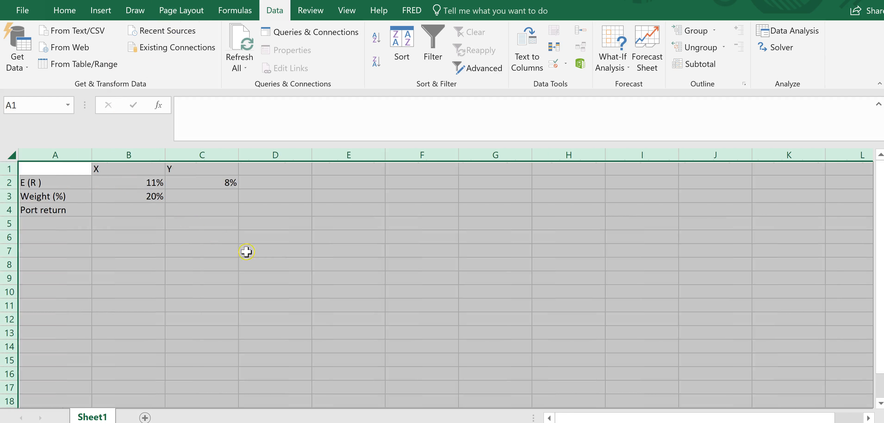
pyautogui.click(247, 251)
pyautogui.click(145, 219)
pyautogui.click(68, 212)
pyautogui.click(141, 208)
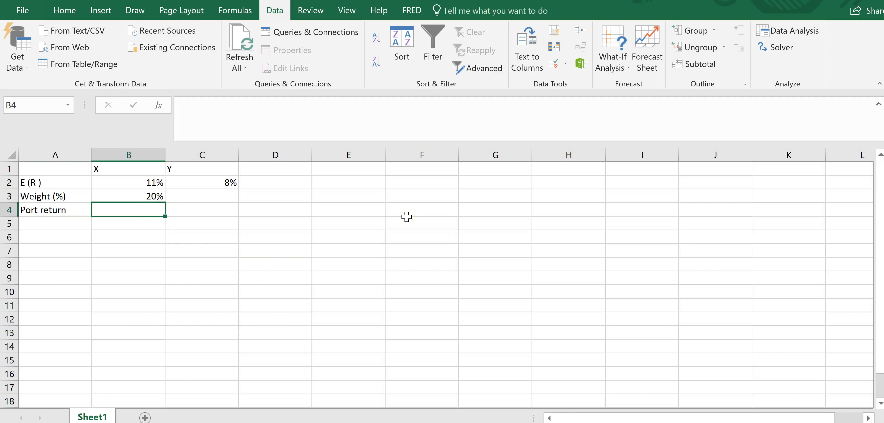
# Calculate Stock Y's weight in C3 with the formula =1-B3.
pyautogui.click(161, 197)
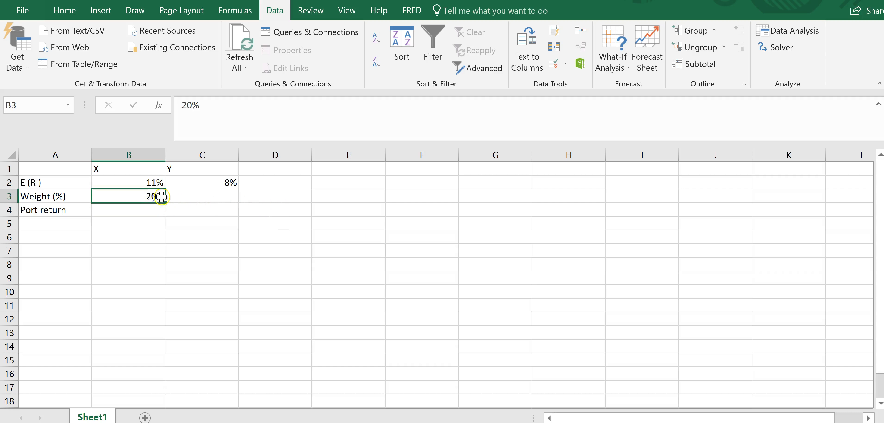
pyautogui.click(219, 196)
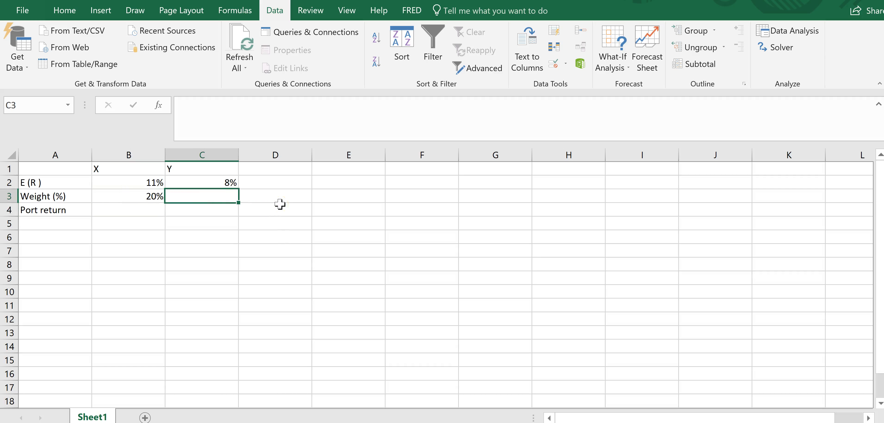
pyautogui.press('F2')
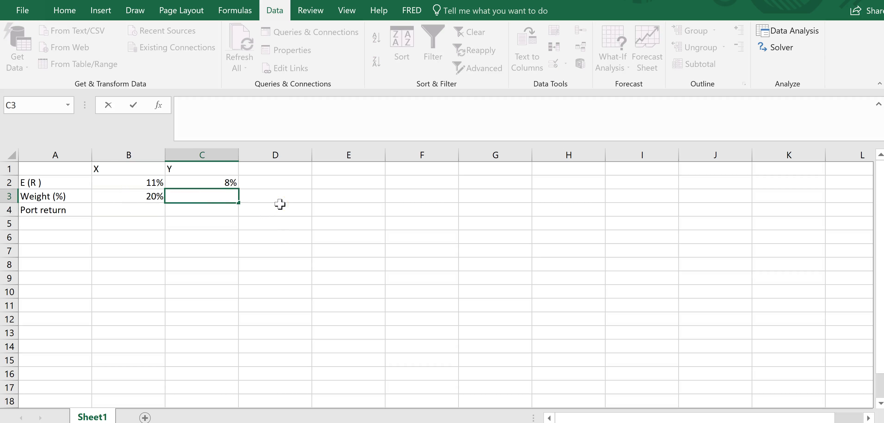
pyautogui.write('=1-')
pyautogui.click(152, 199)
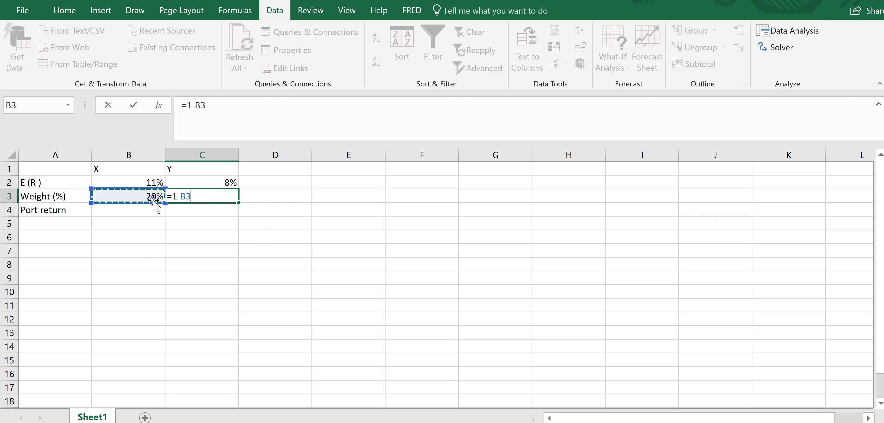
pyautogui.press('Return')
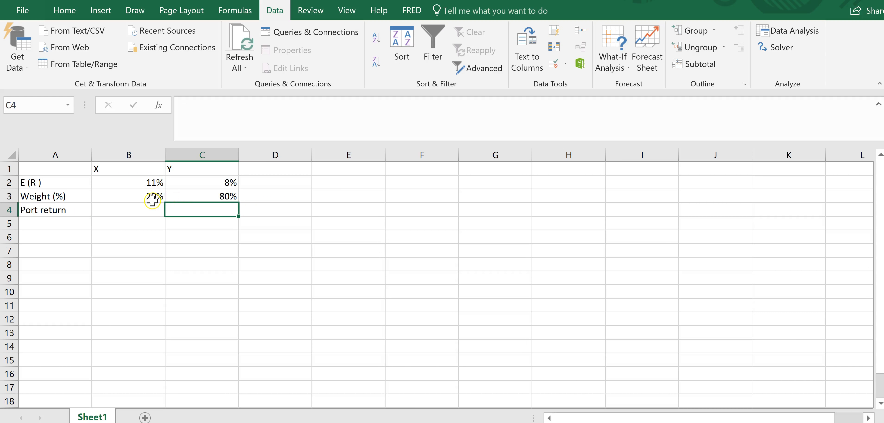
# Calculate the portfolio return in B4 with the formula =B2*B3+C2*C3.
pyautogui.click(158, 201)
pyautogui.click(151, 211)
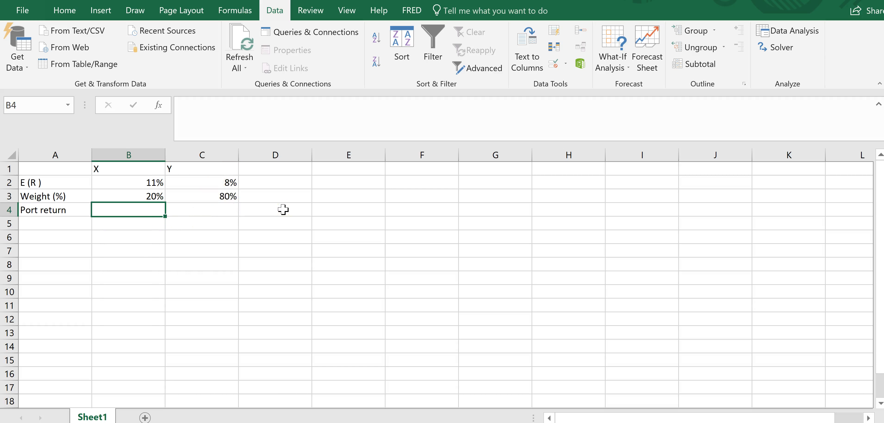
pyautogui.write('=')
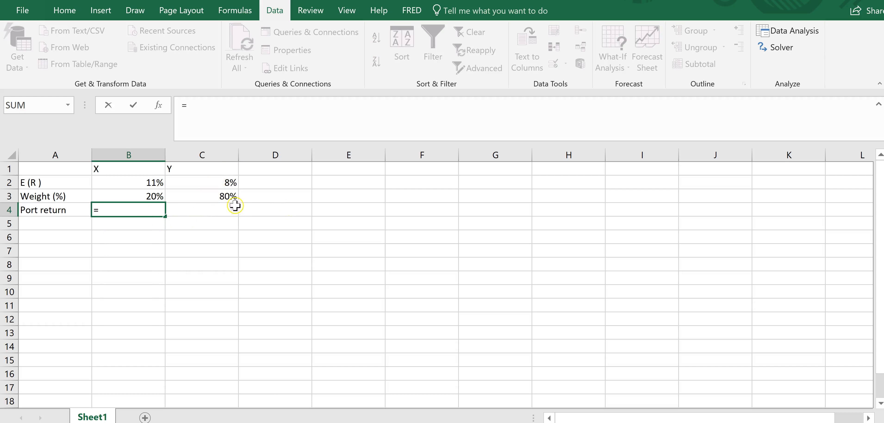
pyautogui.click(152, 184)
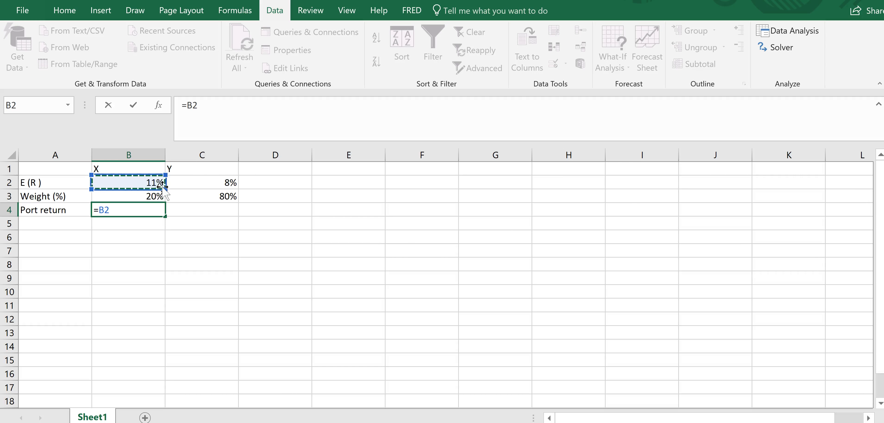
pyautogui.write('*')
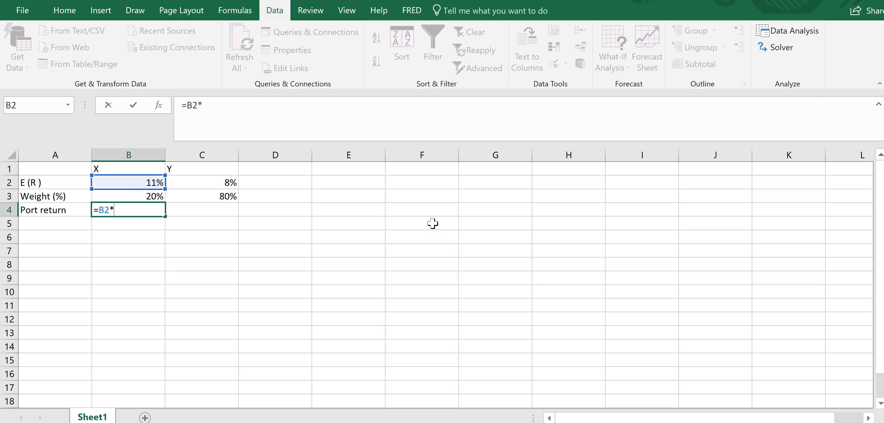
pyautogui.click(156, 195)
pyautogui.write('+')
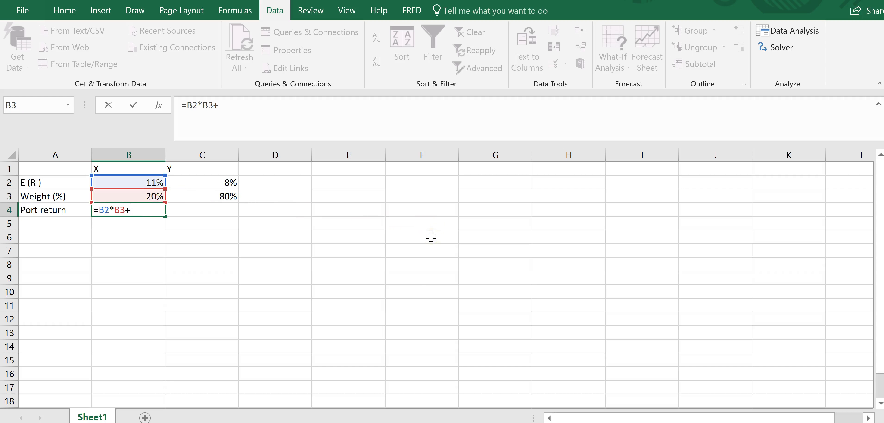
pyautogui.click(228, 183)
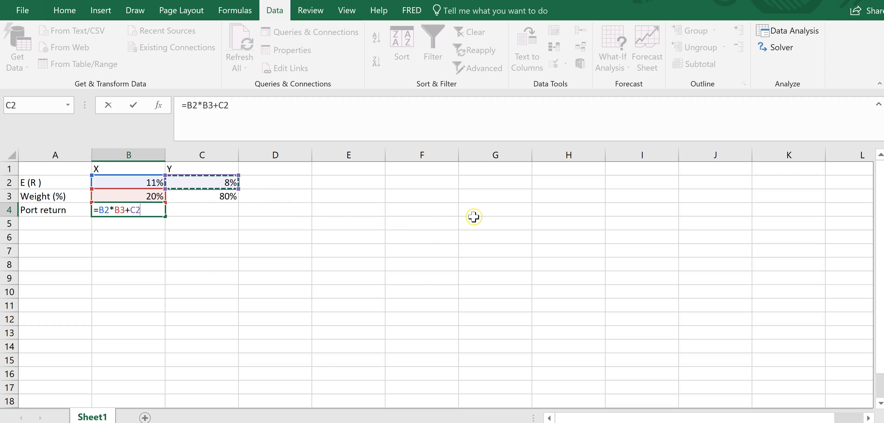
pyautogui.write('*')
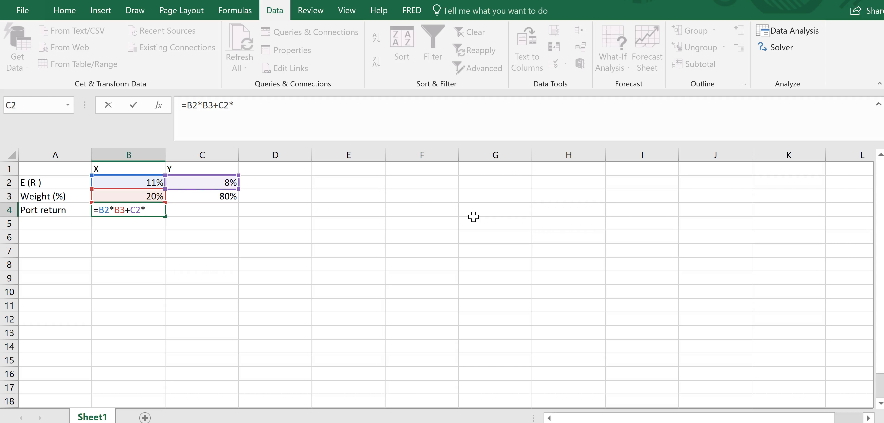
pyautogui.click(220, 198)
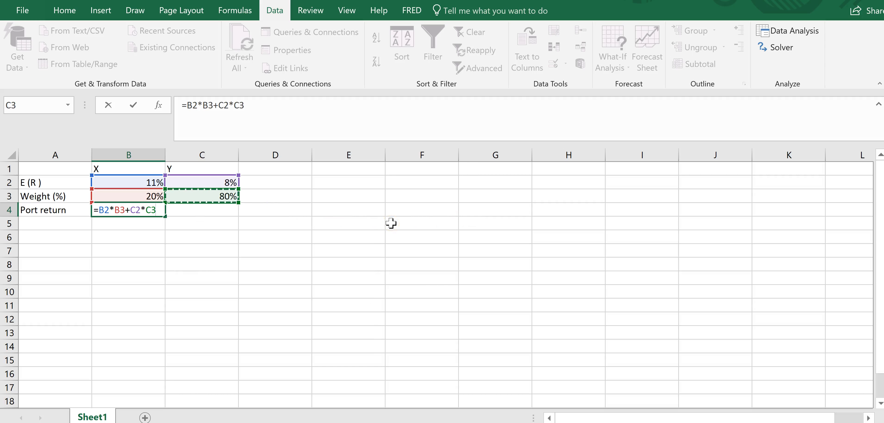
pyautogui.press('Return')
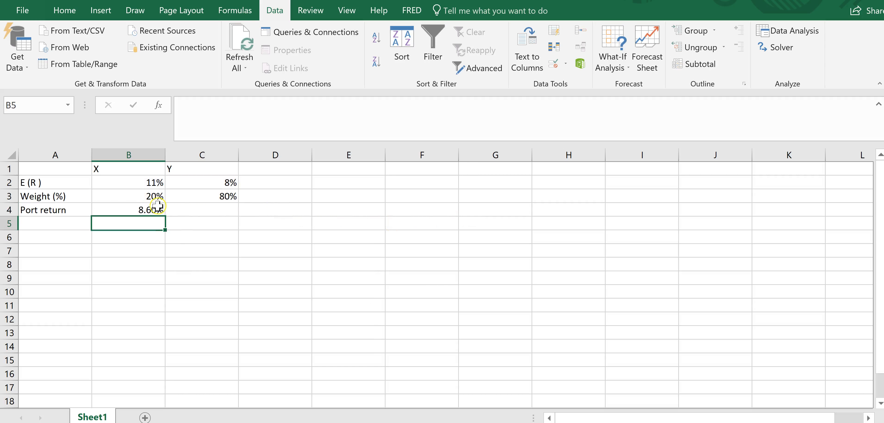
pyautogui.click(149, 209)
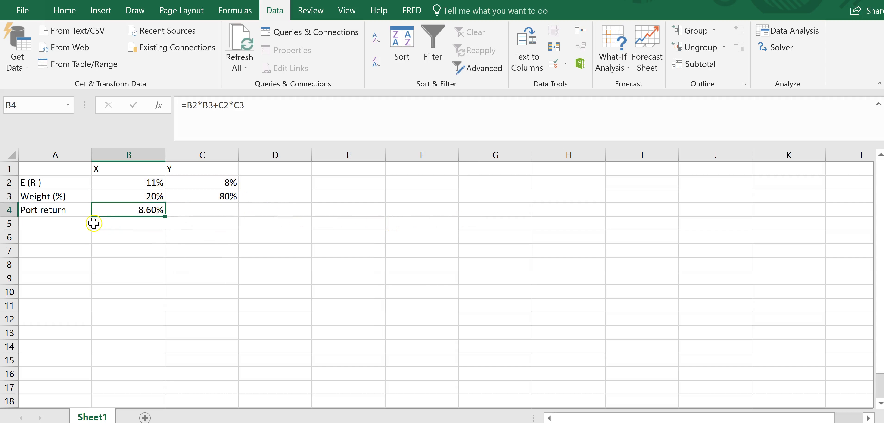
# Check the target expected return in the browser's problem statement against the trial weight and portfolio return, and go back to the Excel sheet.
pyautogui.hotkey('alt', 'Tab')
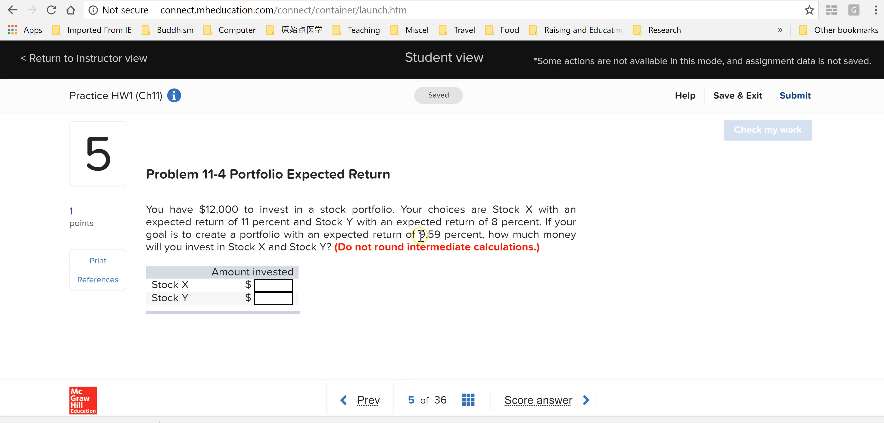
pyautogui.moveTo(420, 233); pyautogui.dragTo(441, 234)
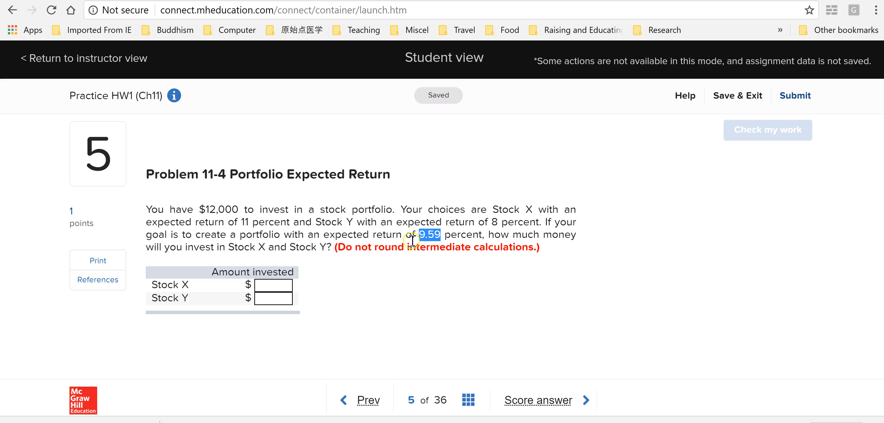
pyautogui.hotkey('alt', 'Tab')
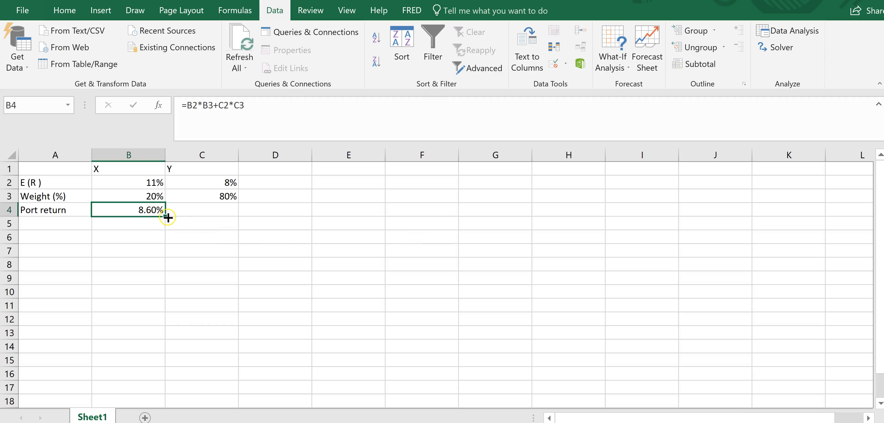
pyautogui.click(159, 195)
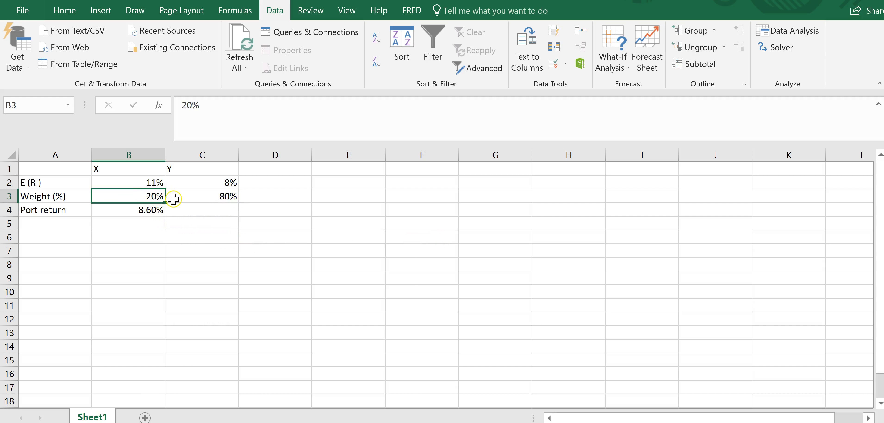
pyautogui.click(150, 211)
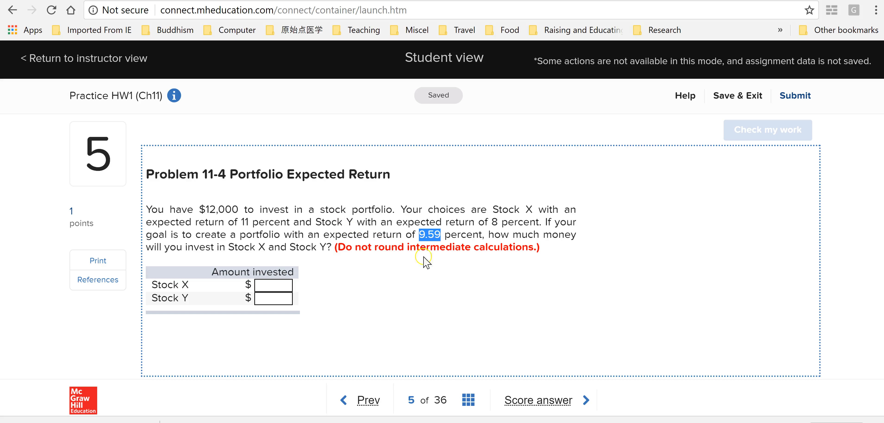
pyautogui.click(420, 235)
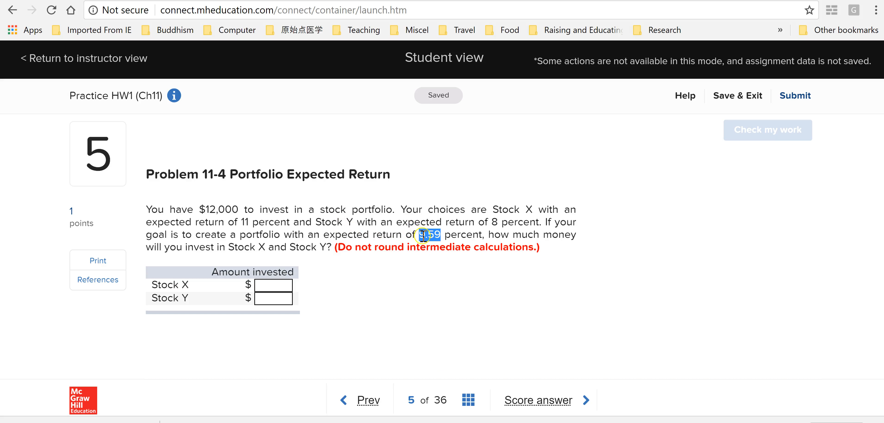
pyautogui.hotkey('alt', 'Tab')
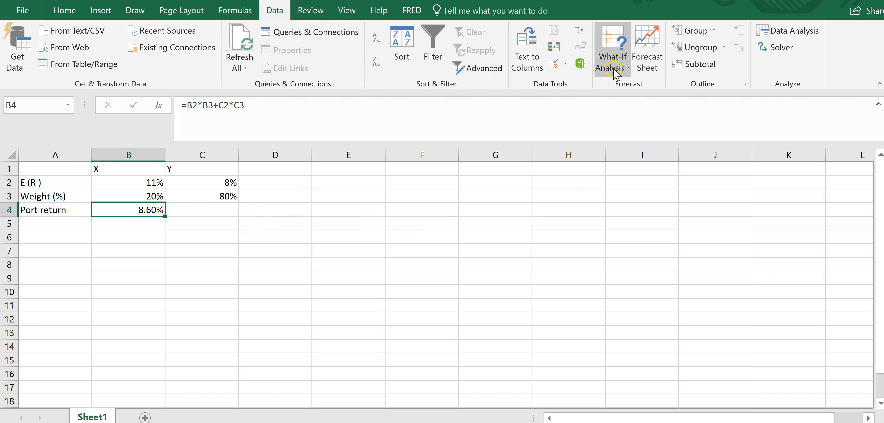
# Start a Goal Seek with the portfolio return cell B4 as the set cell, keeping the dialog clear of the data.
pyautogui.click(620, 71)
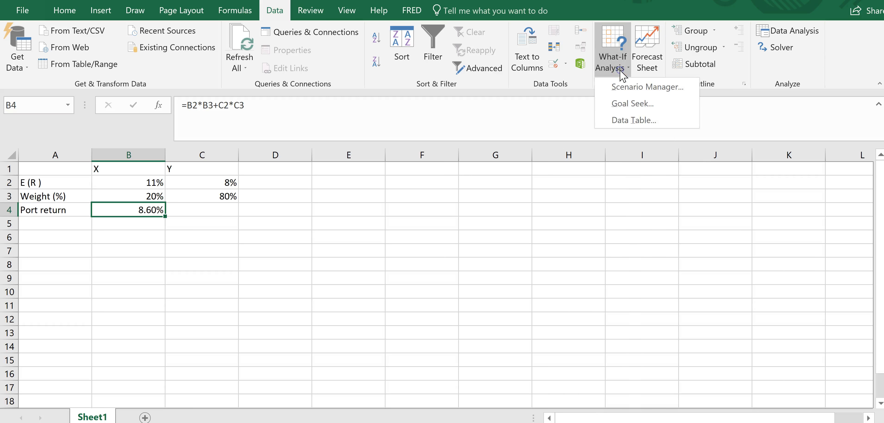
pyautogui.click(628, 107)
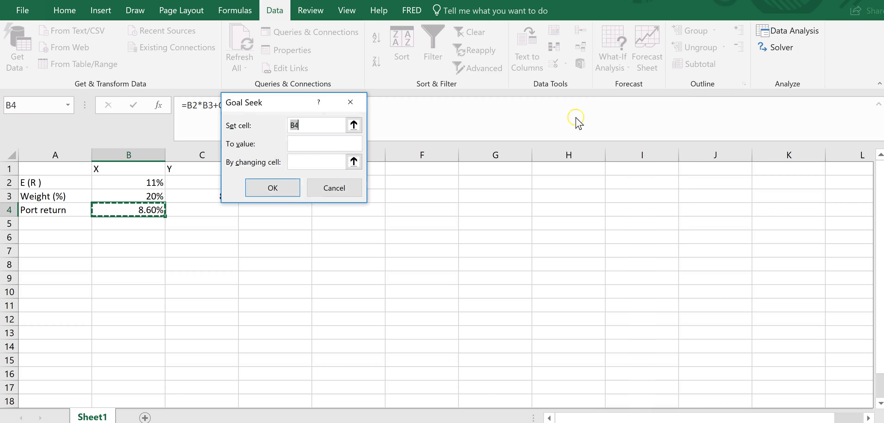
pyautogui.moveTo(280, 103); pyautogui.dragTo(409, 104)
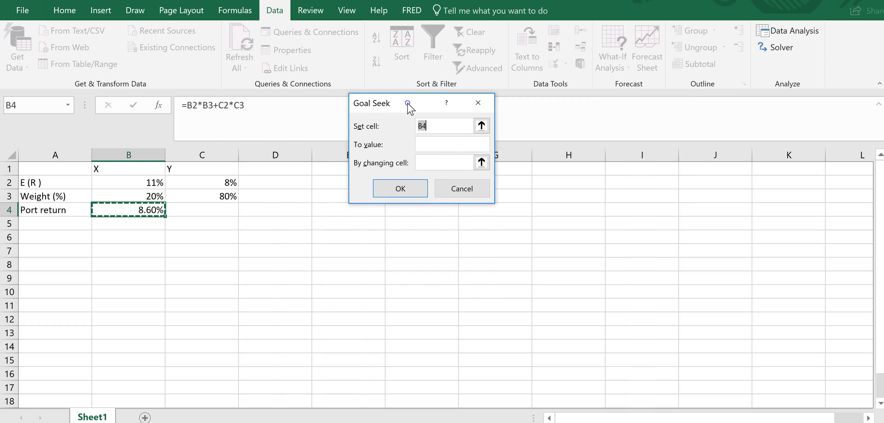
pyautogui.click(440, 129)
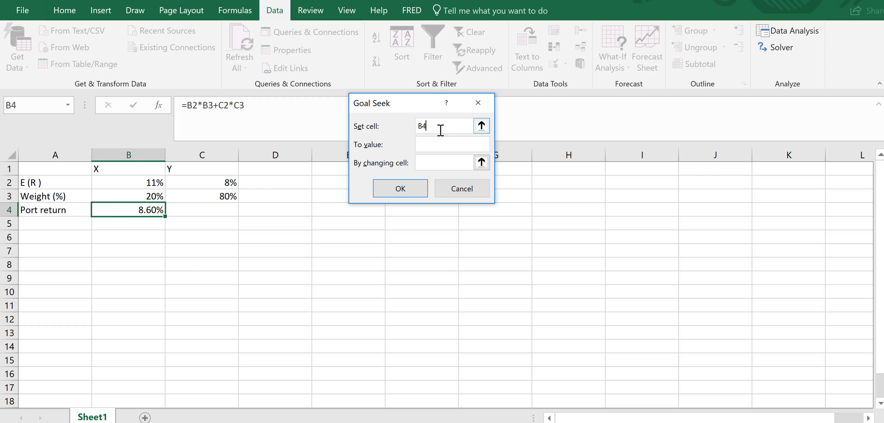
pyautogui.moveTo(428, 126); pyautogui.dragTo(404, 127)
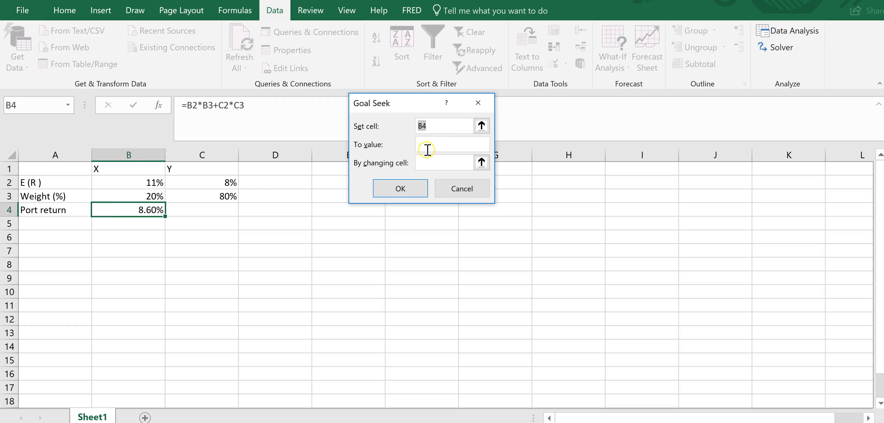
pyautogui.click(429, 165)
pyautogui.click(154, 213)
pyautogui.click(442, 141)
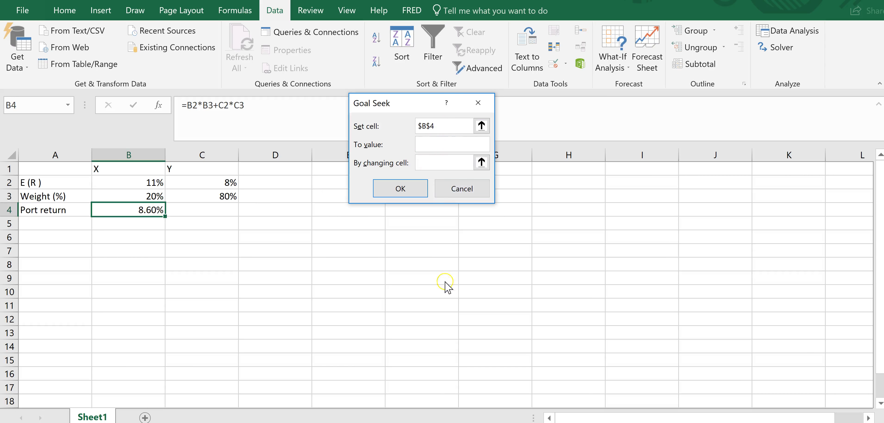
# Recheck the target in the browser, set the Goal Seek value to 9.59% by changing B3, and run and accept the solution.
pyautogui.hotkey('alt', 'Tab')
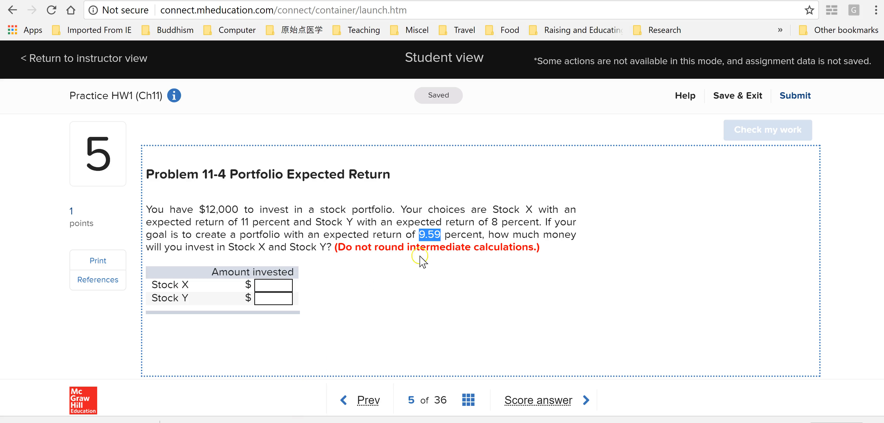
pyautogui.hotkey('alt', 'Tab')
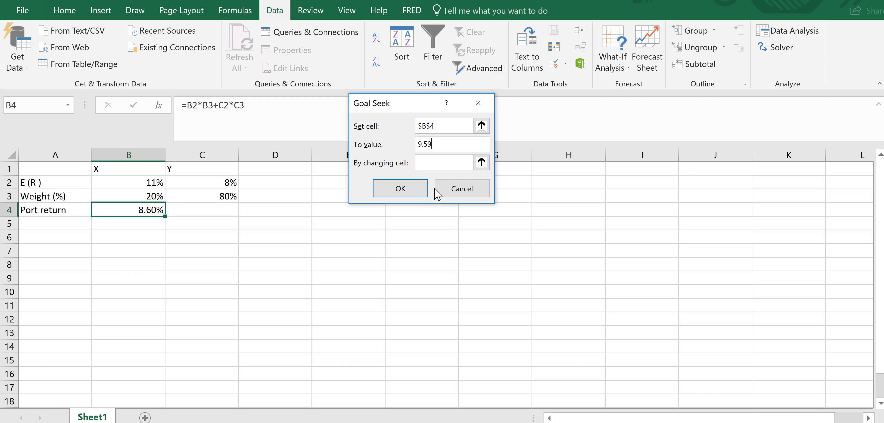
pyautogui.click(446, 163)
pyautogui.click(150, 197)
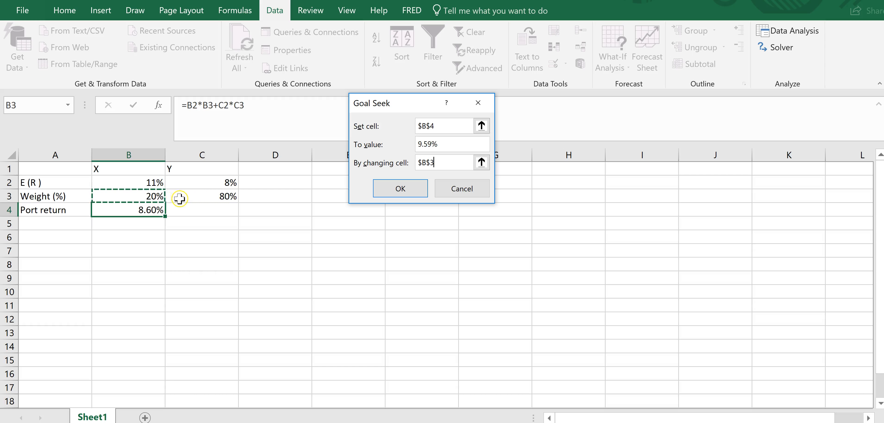
pyautogui.click(401, 189)
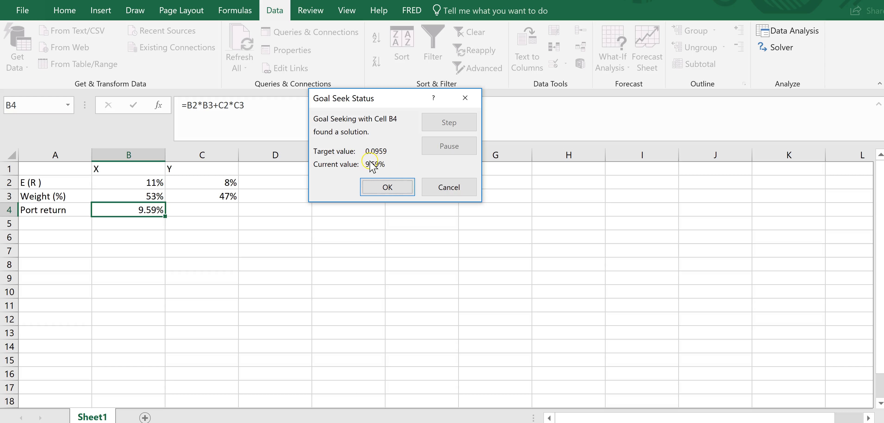
pyautogui.click(384, 188)
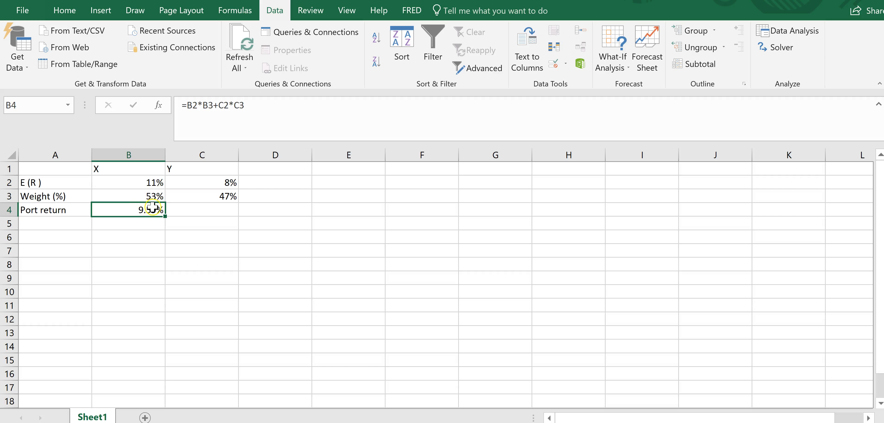
# Recheck the question in the browser, go back to the Excel sheet and label cell A5 "Investment ($)".
pyautogui.click(56, 224)
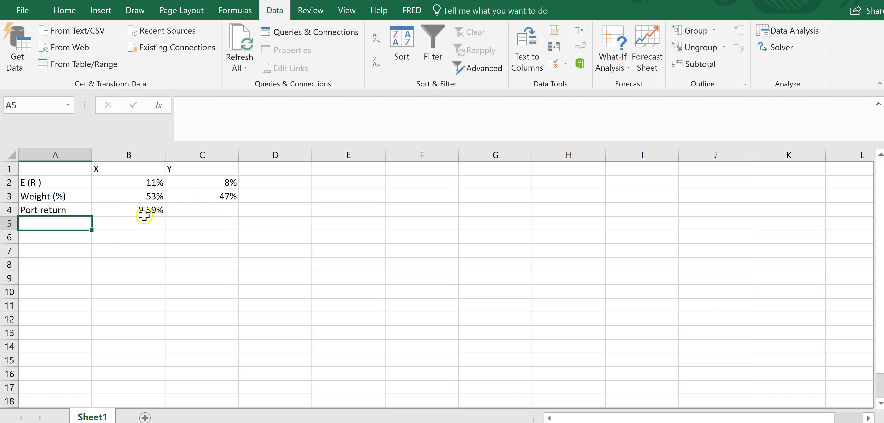
pyautogui.hotkey('alt', 'Tab')
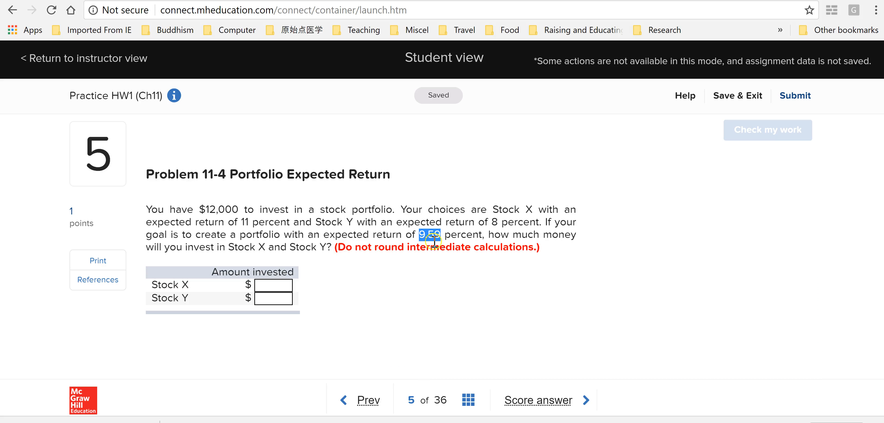
pyautogui.hotkey('alt', 'Tab')
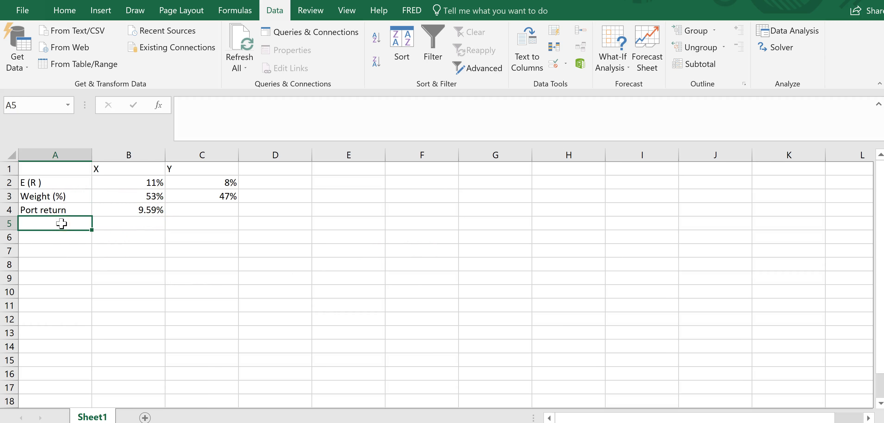
pyautogui.write('Investment ($')
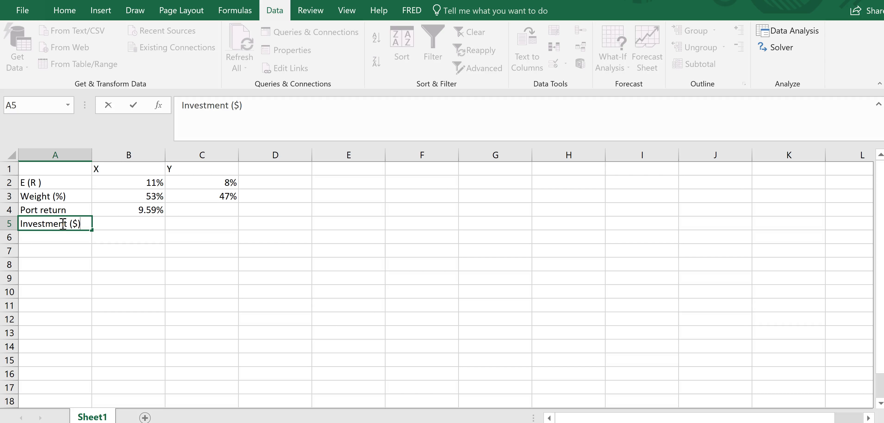
pyautogui.press('Tab')
# Calculate the Stock X investment in B5 with =12000*B3, checking the total amount to invest in the browser's problem statement.
pyautogui.write('=')
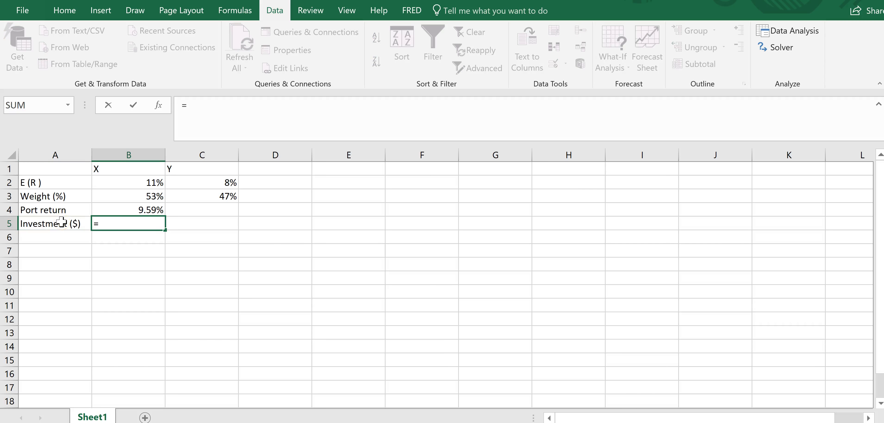
pyautogui.hotkey('alt', 'Tab')
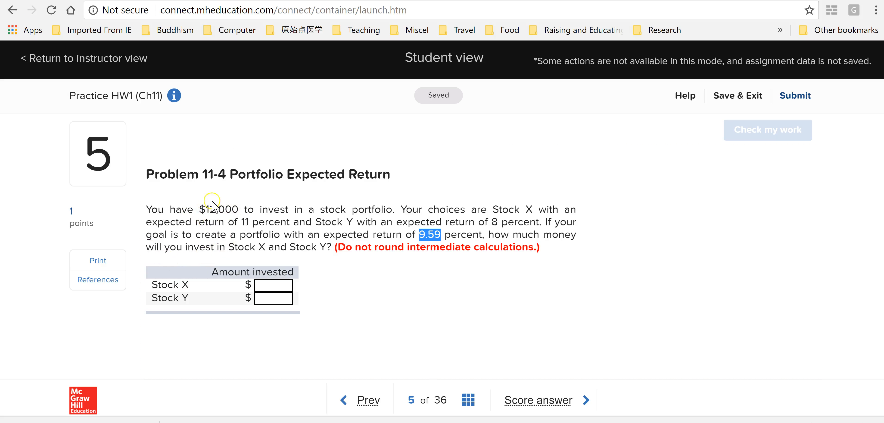
pyautogui.hotkey('alt', 'Tab')
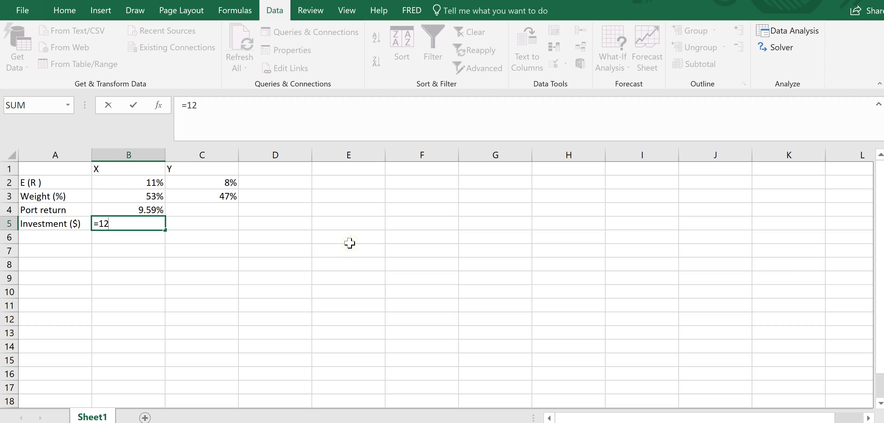
pyautogui.write('12000*')
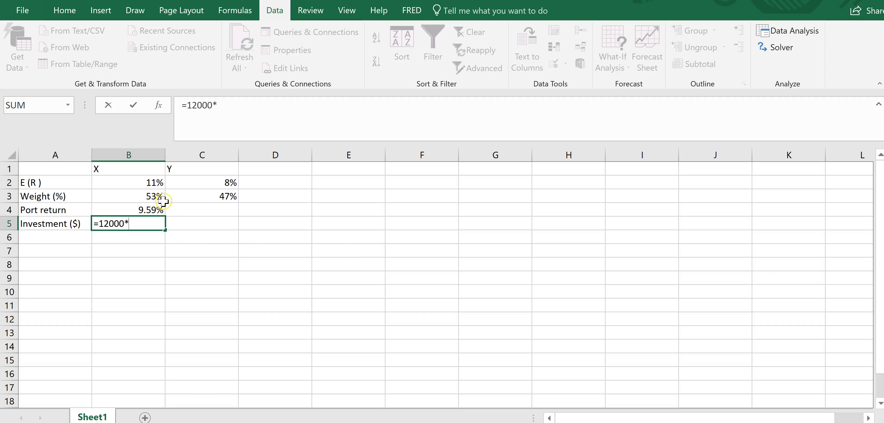
pyautogui.click(156, 193)
pyautogui.press('Return')
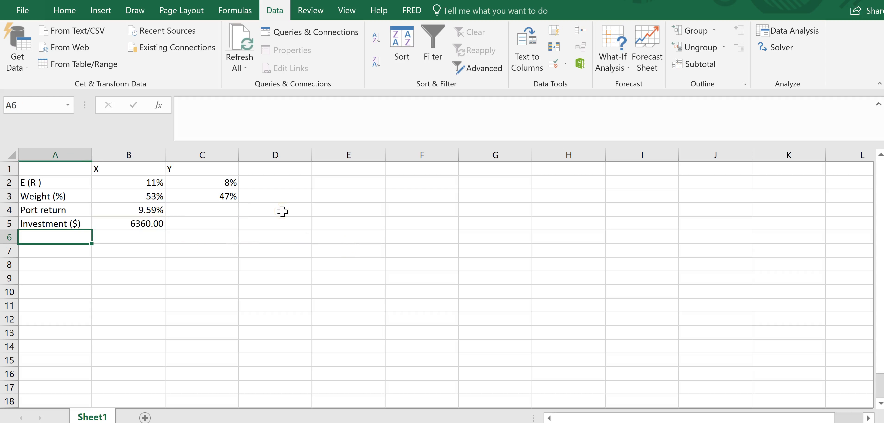
# Calculate the Stock Y investment in C5 with the formula =12000*C3.
pyautogui.click(235, 220)
pyautogui.write('=')
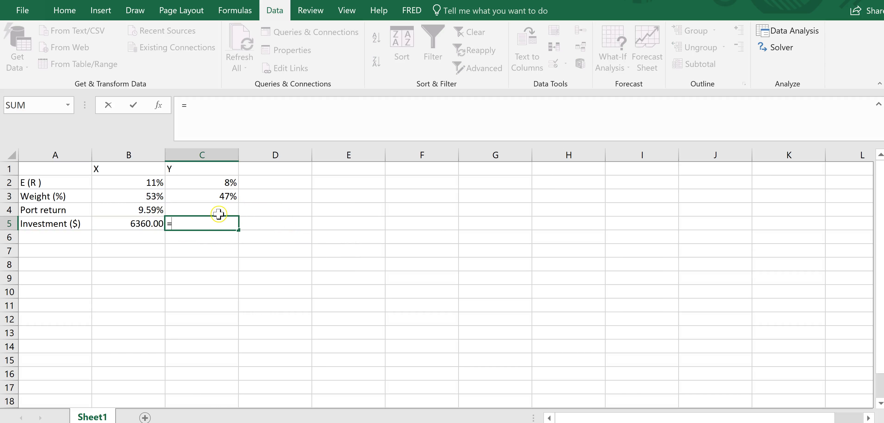
pyautogui.write('12000*')
pyautogui.click(230, 194)
pyautogui.press('Return')
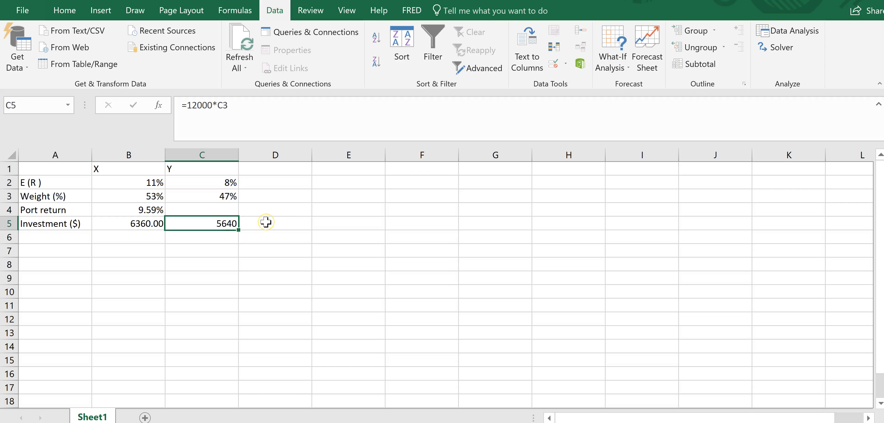
# Replace the Stock Y investment formula in C5 with =12000-B5 and review the investment and portfolio return cells.
pyautogui.write('=12000-')
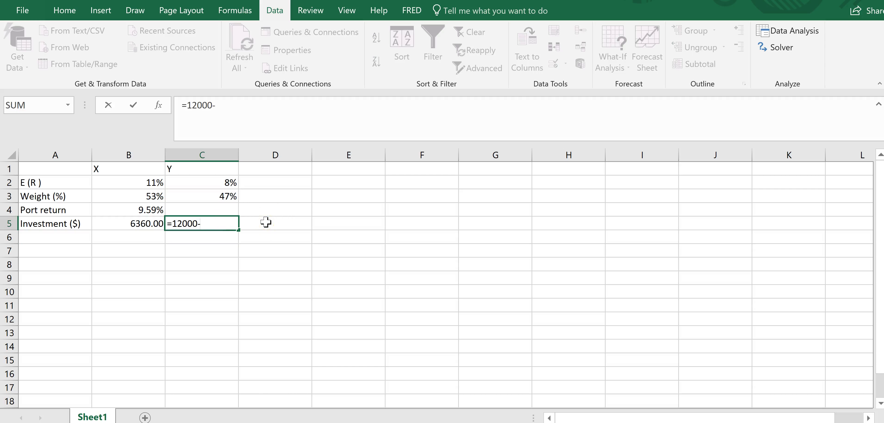
pyautogui.click(150, 223)
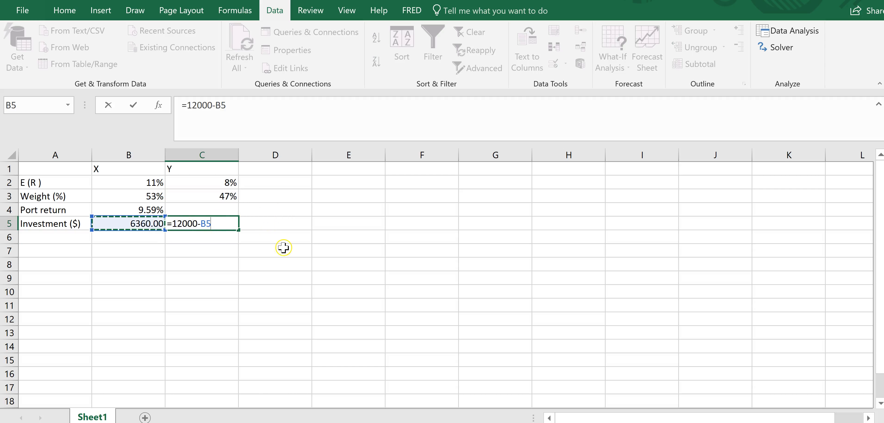
pyautogui.press('Return')
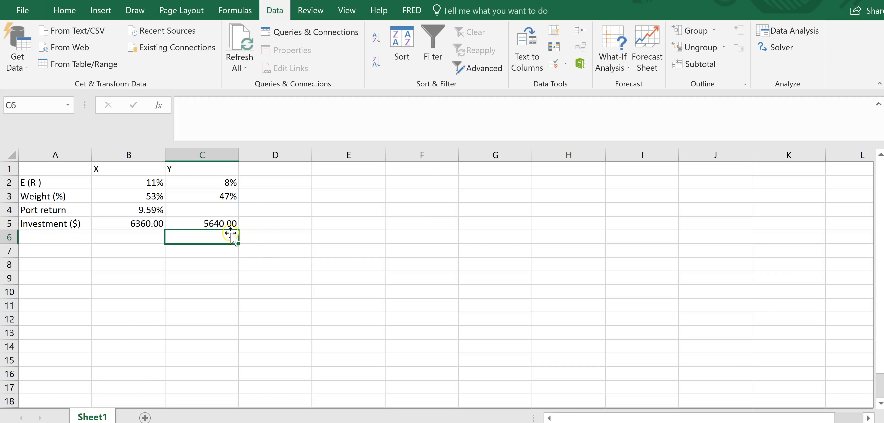
pyautogui.click(147, 223)
pyautogui.click(210, 223)
pyautogui.click(151, 236)
pyautogui.click(144, 226)
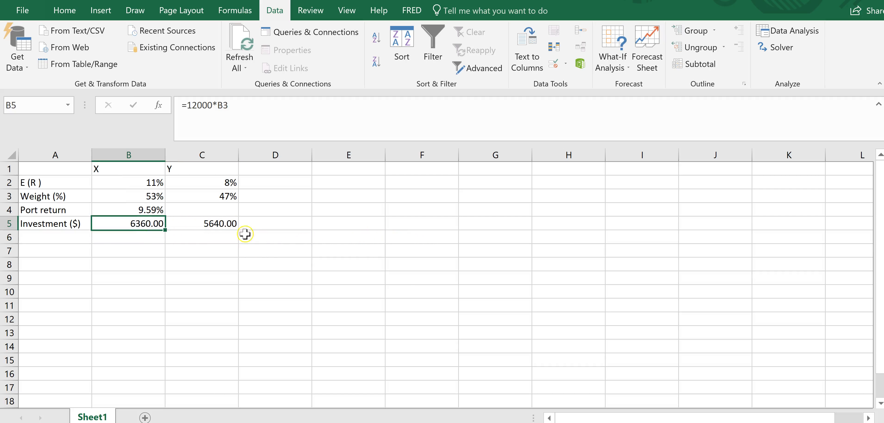
pyautogui.click(163, 210)
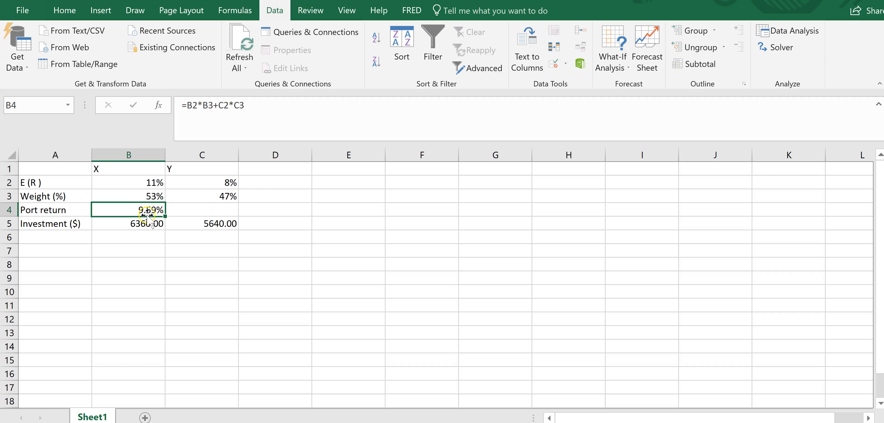
# Set the Maximum Change in Excel's formula calculation options to 0.001.
pyautogui.click(30, 13)
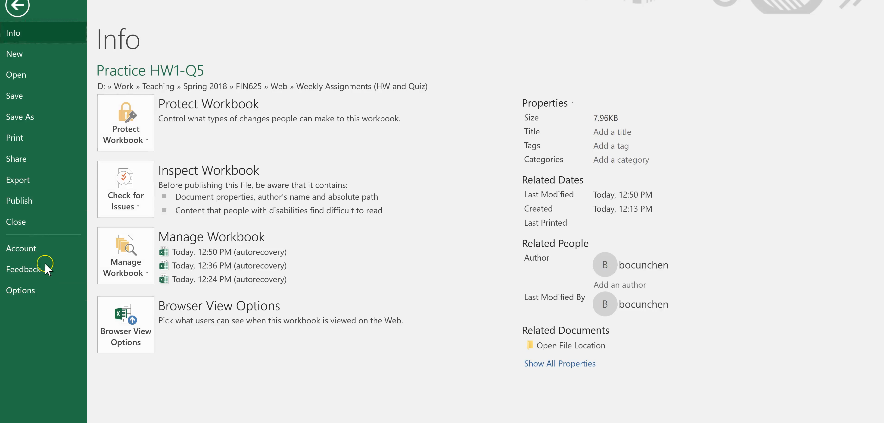
pyautogui.click(29, 294)
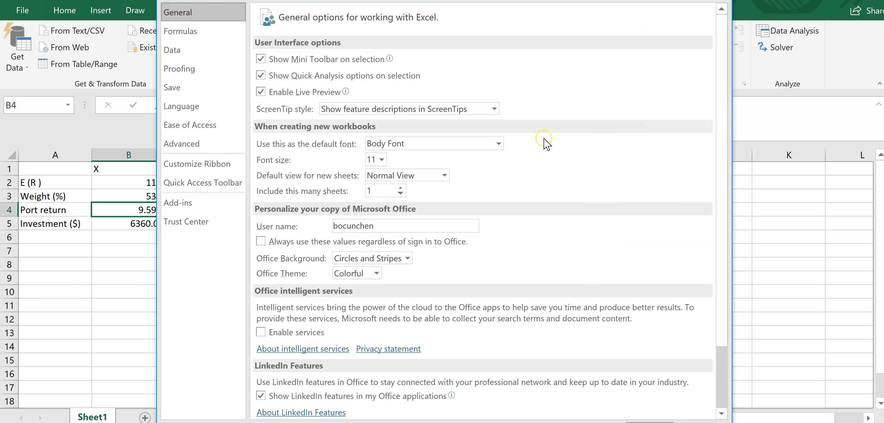
pyautogui.click(191, 35)
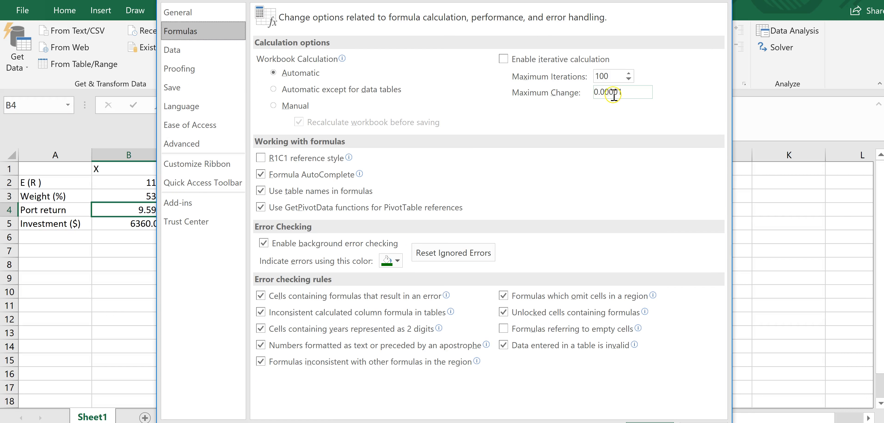
pyautogui.click(627, 93)
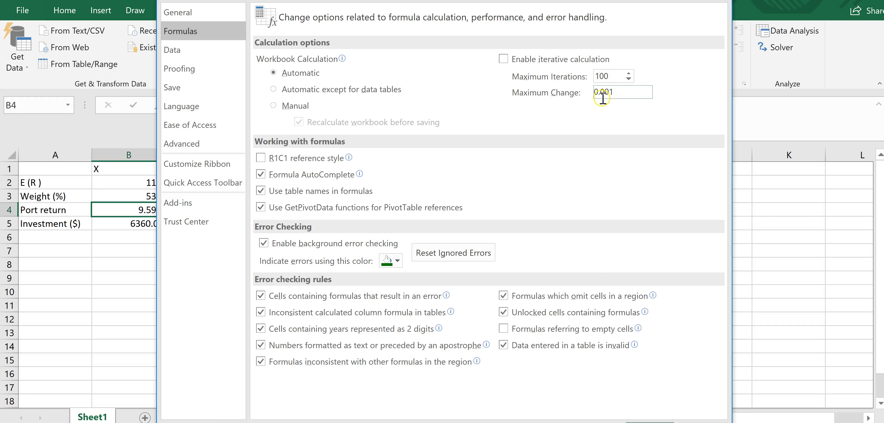
pyautogui.click(611, 97)
pyautogui.click(645, 419)
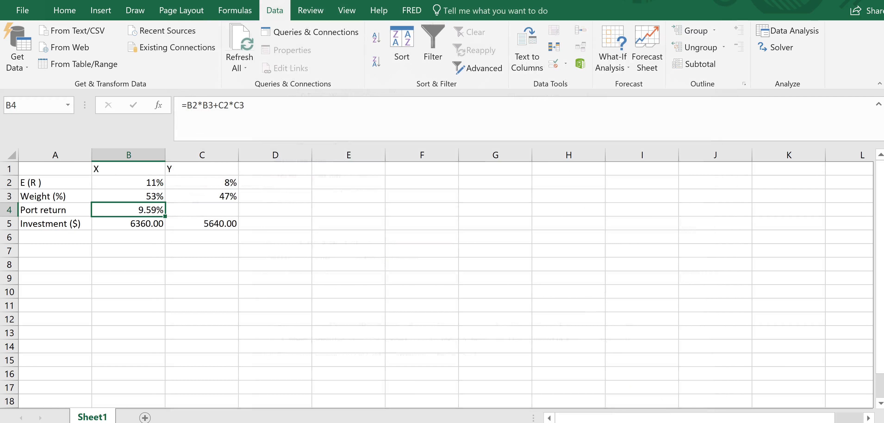
# Rerun Goal Seek to set the portfolio return in B4 to 9.59% by changing B3, and accept the solution.
pyautogui.click(147, 225)
pyautogui.click(147, 210)
pyautogui.click(613, 64)
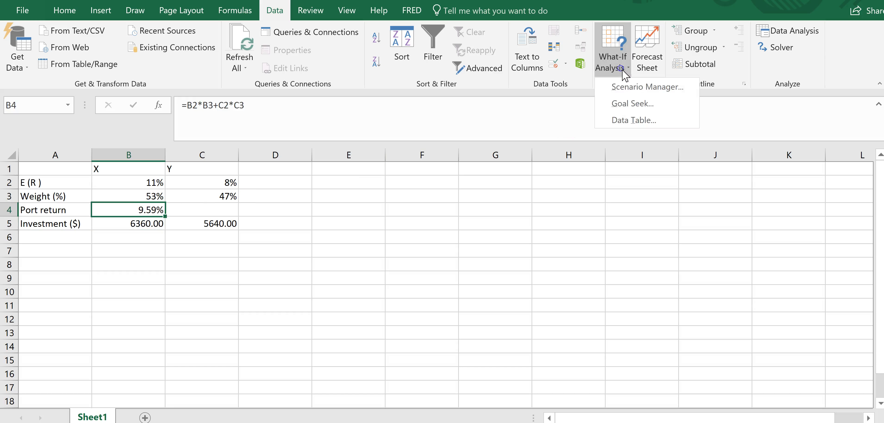
pyautogui.click(629, 103)
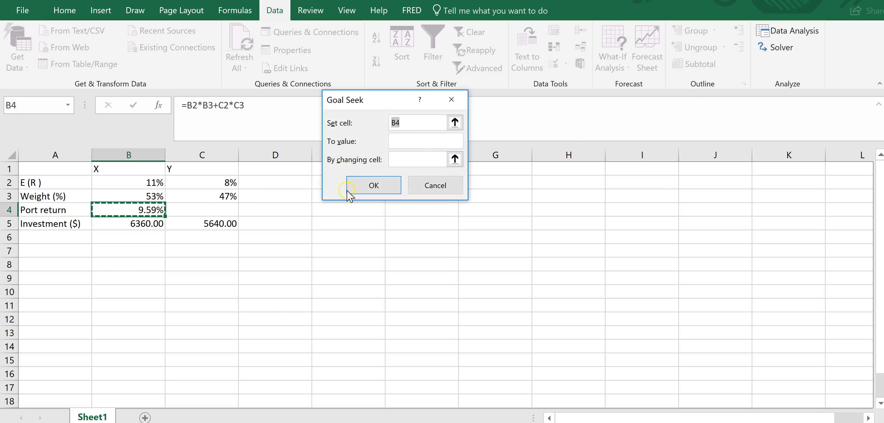
pyautogui.click(151, 210)
pyautogui.click(414, 138)
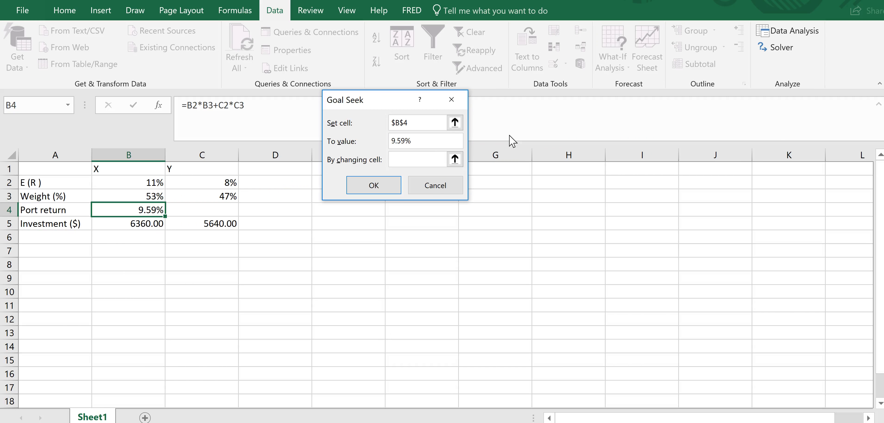
pyautogui.click(408, 160)
pyautogui.click(154, 199)
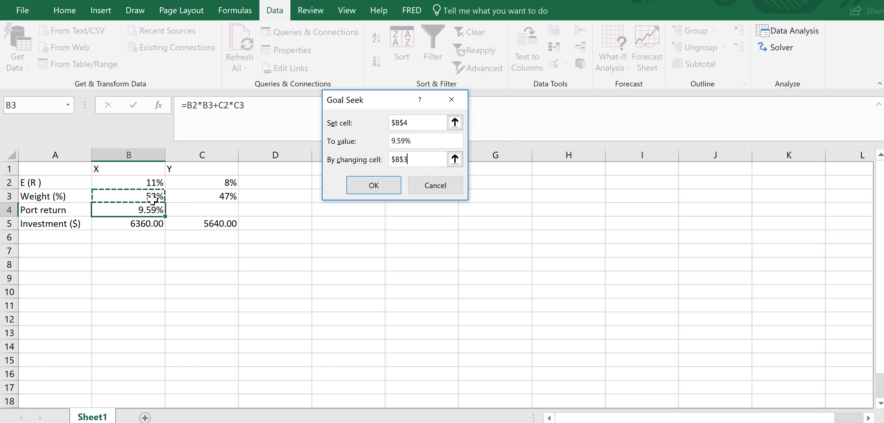
pyautogui.click(375, 187)
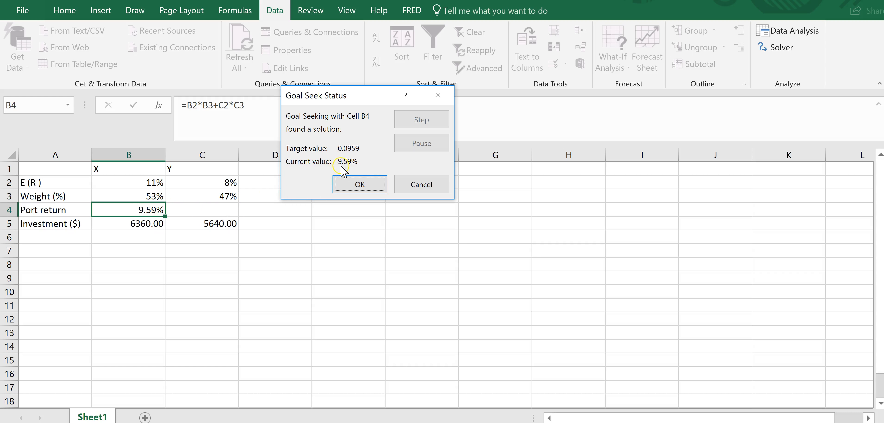
pyautogui.click(358, 186)
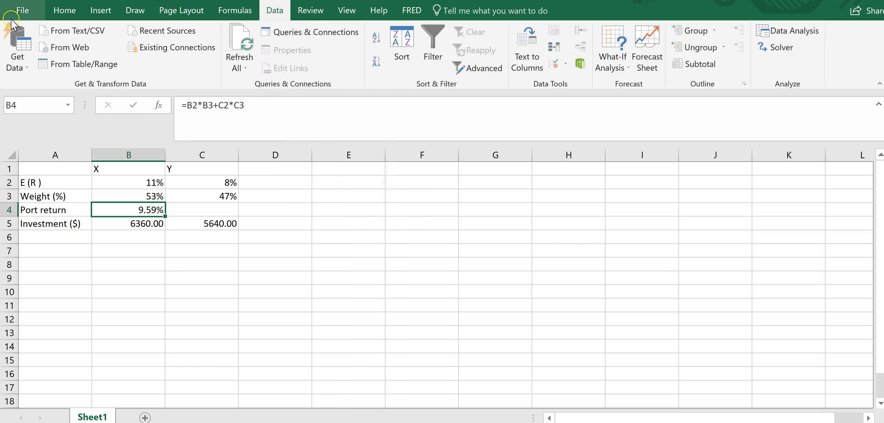
# Set the Maximum Change in Excel's formula calculation options to 0.00001 and recheck the formulas in B4 and B5.
pyautogui.click(16, 11)
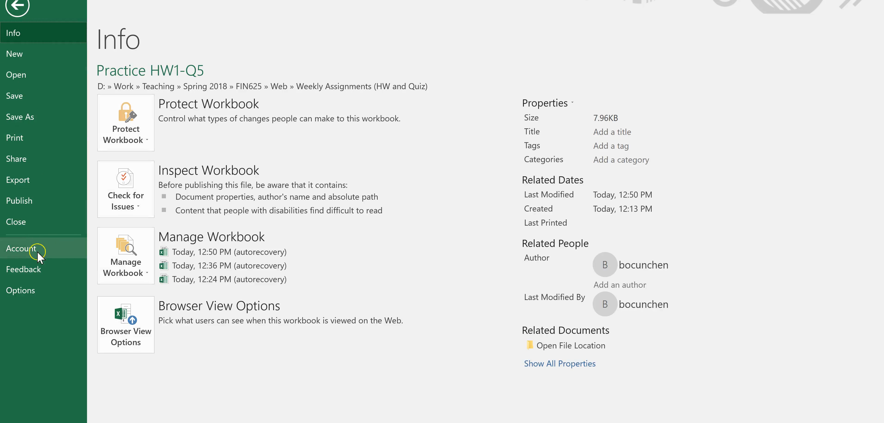
pyautogui.click(40, 289)
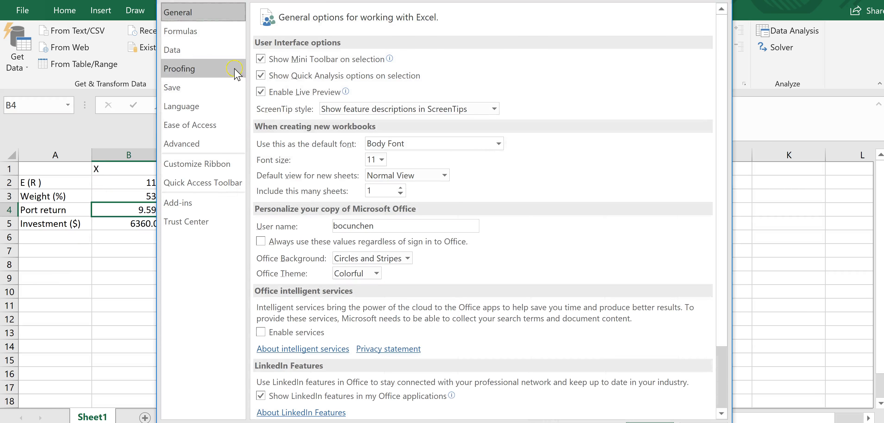
pyautogui.click(192, 31)
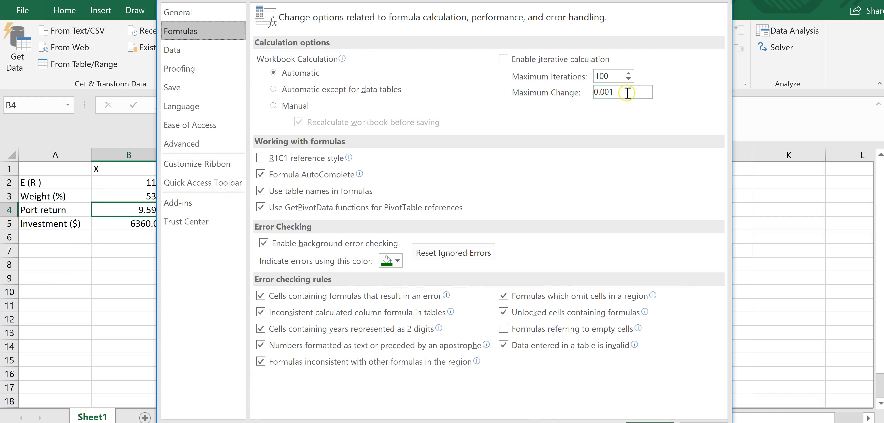
pyautogui.click(610, 92)
pyautogui.write('00')
pyautogui.click(629, 100)
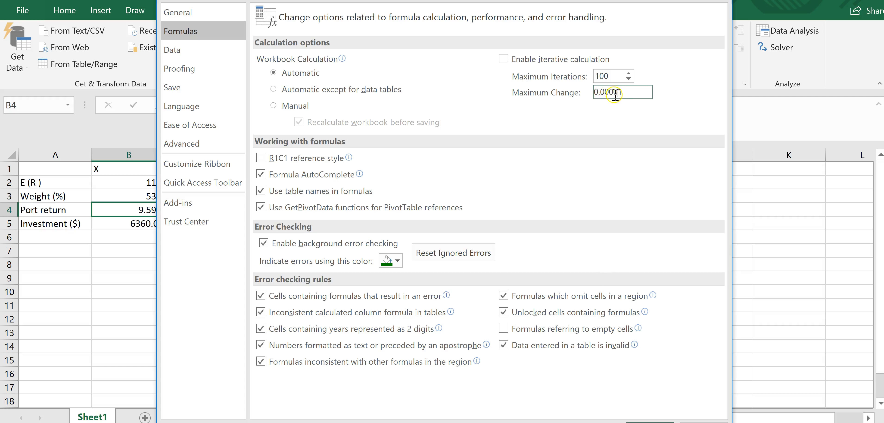
pyautogui.click(649, 422)
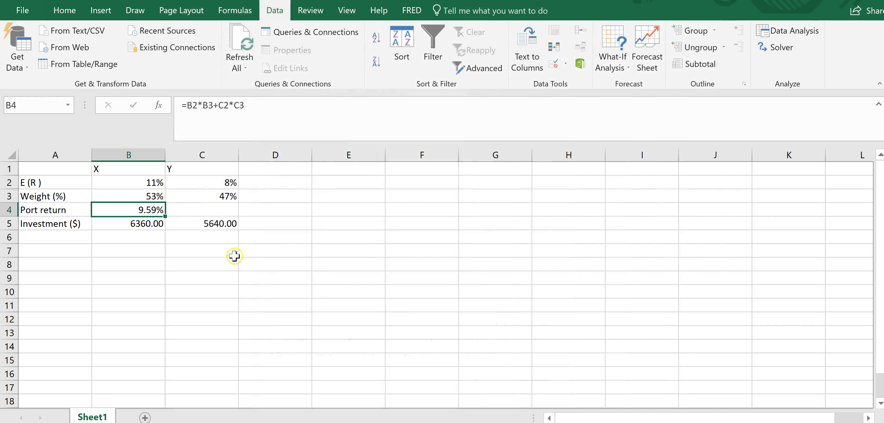
pyautogui.click(143, 227)
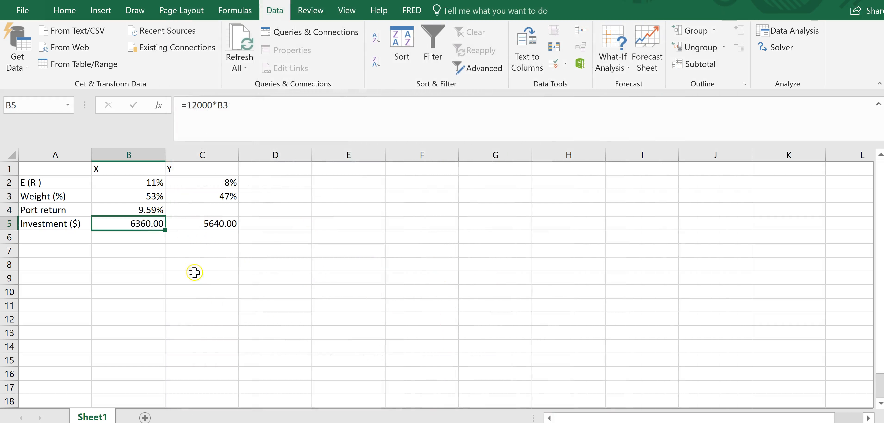
pyautogui.click(148, 211)
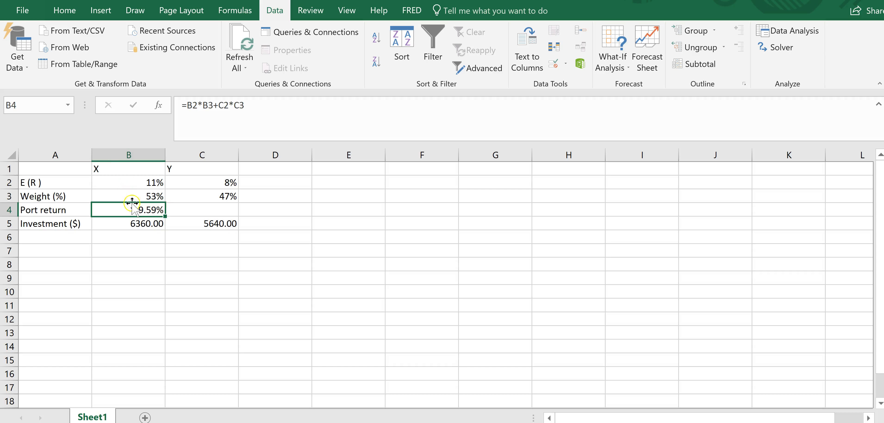
pyautogui.click(145, 224)
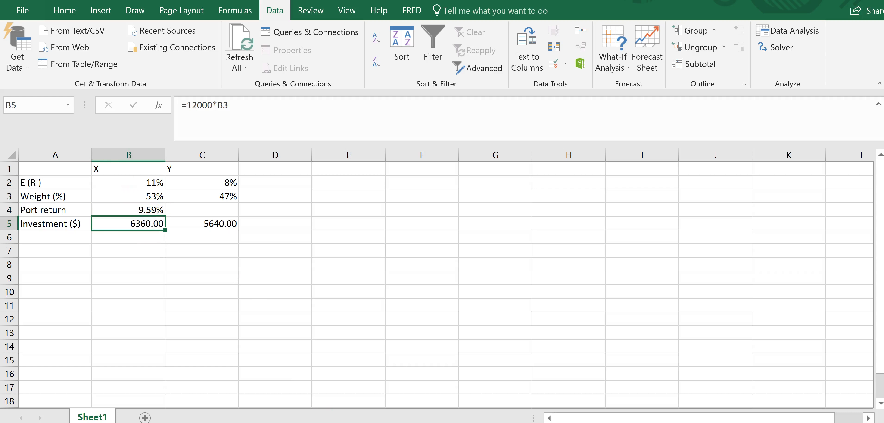
# Switch to the McGraw-Hill Connect question in the browser and enter 6360 as the Stock X amount invested.
pyautogui.click(291, 384)
pyautogui.click(285, 284)
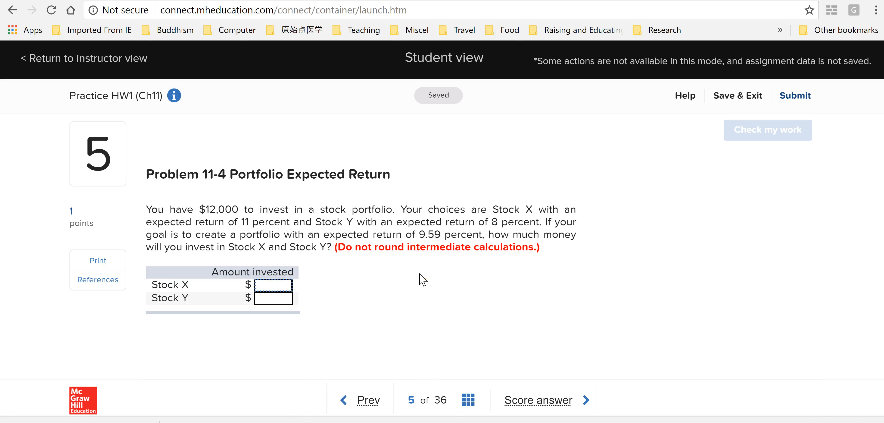
pyautogui.hotkey('alt', 'Tab')
pyautogui.hotkey('alt', 'Tab')
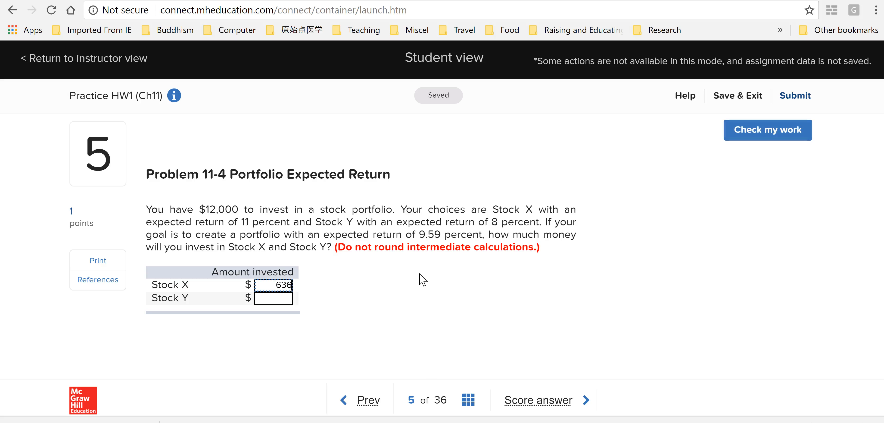
# Enter 5640 as the Stock Y amount invested, consulting the Excel sheet, and check the work for the question.
pyautogui.click(257, 297)
pyautogui.hotkey('alt', 'Tab')
pyautogui.hotkey('alt', 'Tab')
pyautogui.hotkey('alt', 'Tab')
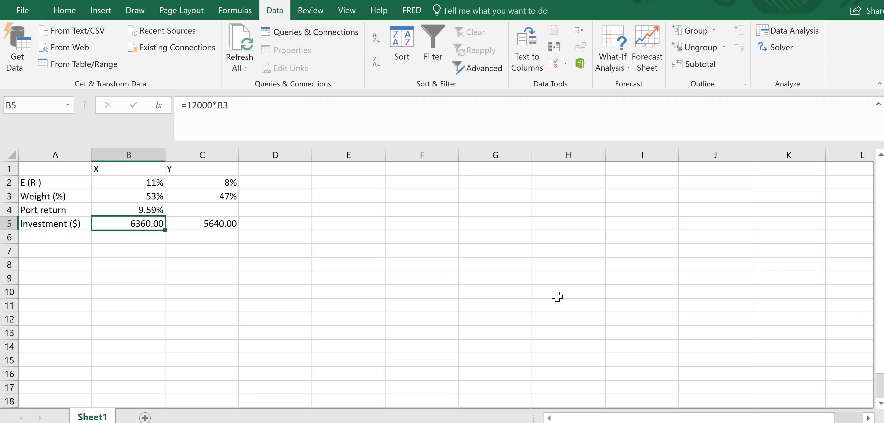
pyautogui.hotkey('alt', 'Tab')
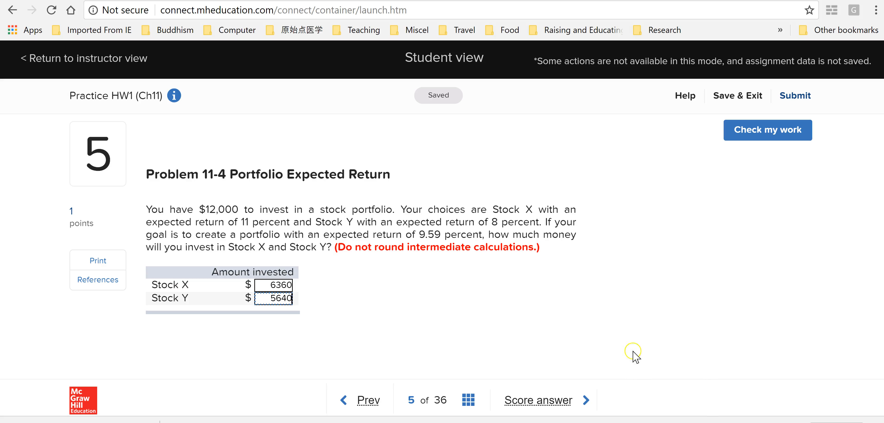
pyautogui.click(770, 128)
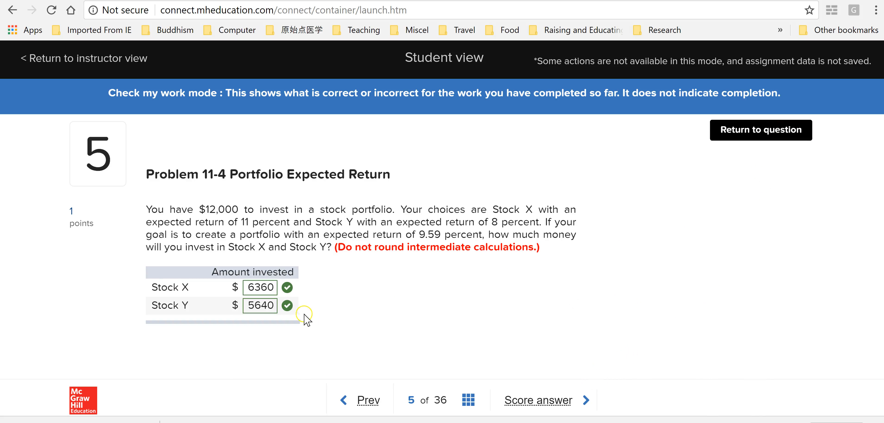
pyautogui.hotkey('alt', 'Tab')
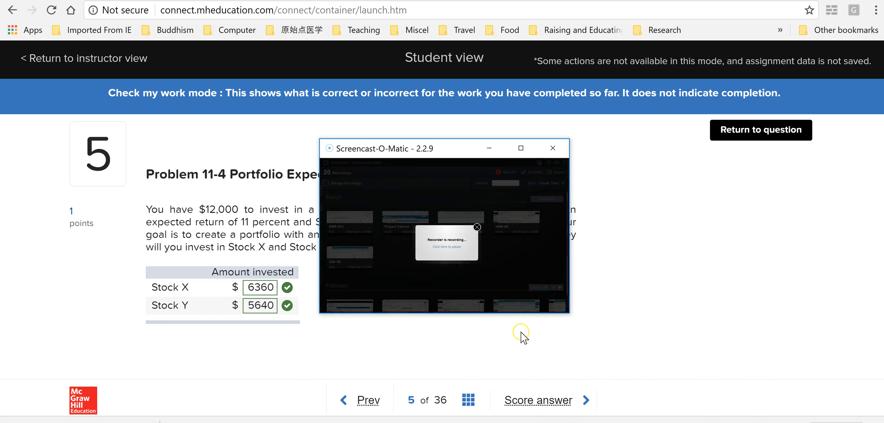